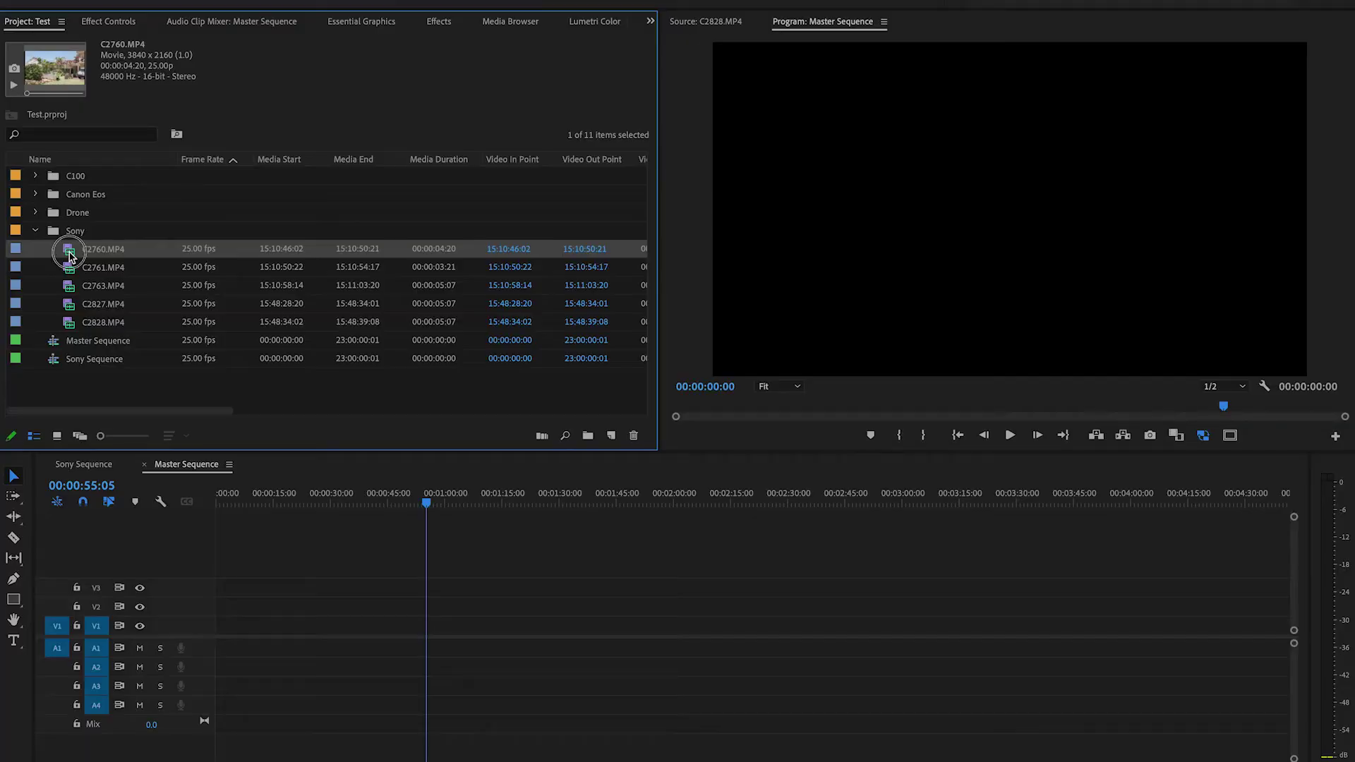
Preview C2760.MP4, build a C2760 sequence from it, and park the playhead at 00:00:02:10.
double_click(69, 252)
drag(676, 408, 1131, 408)
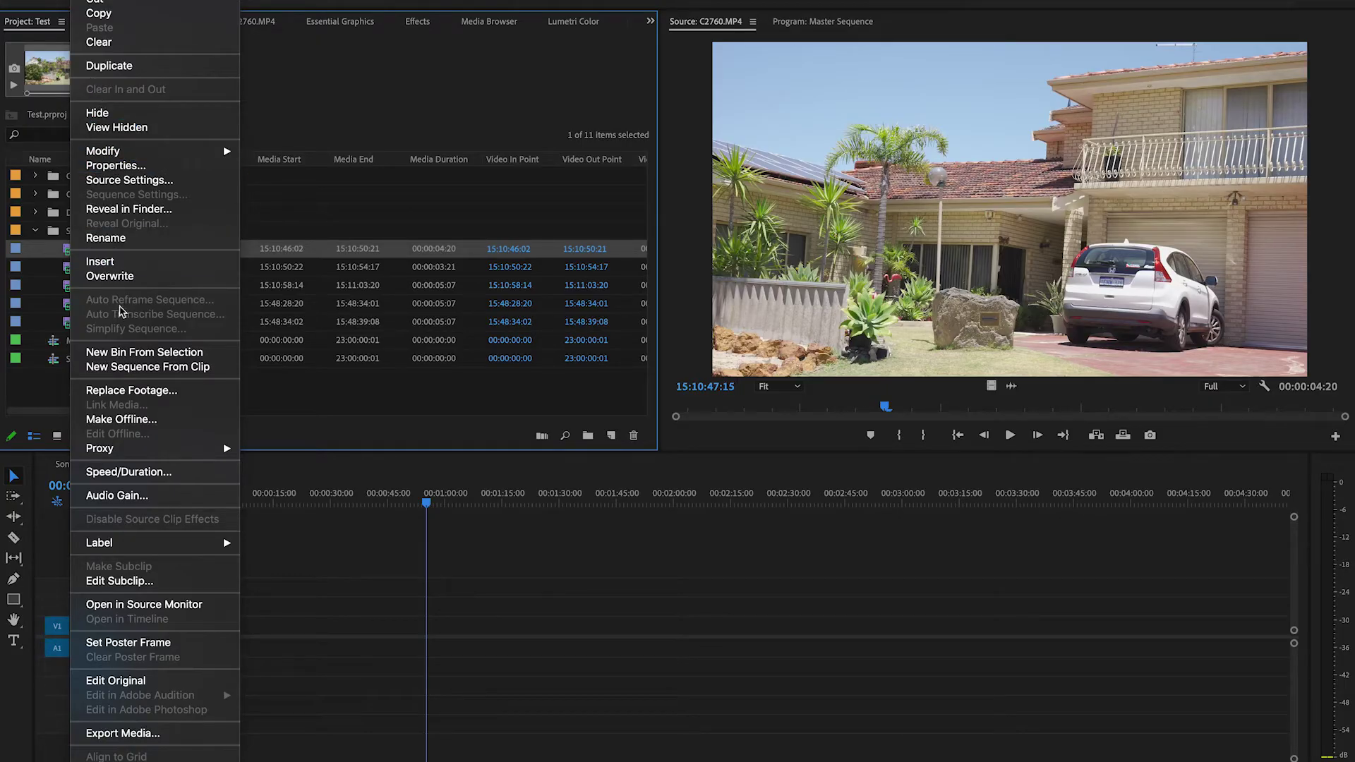
click(144, 368)
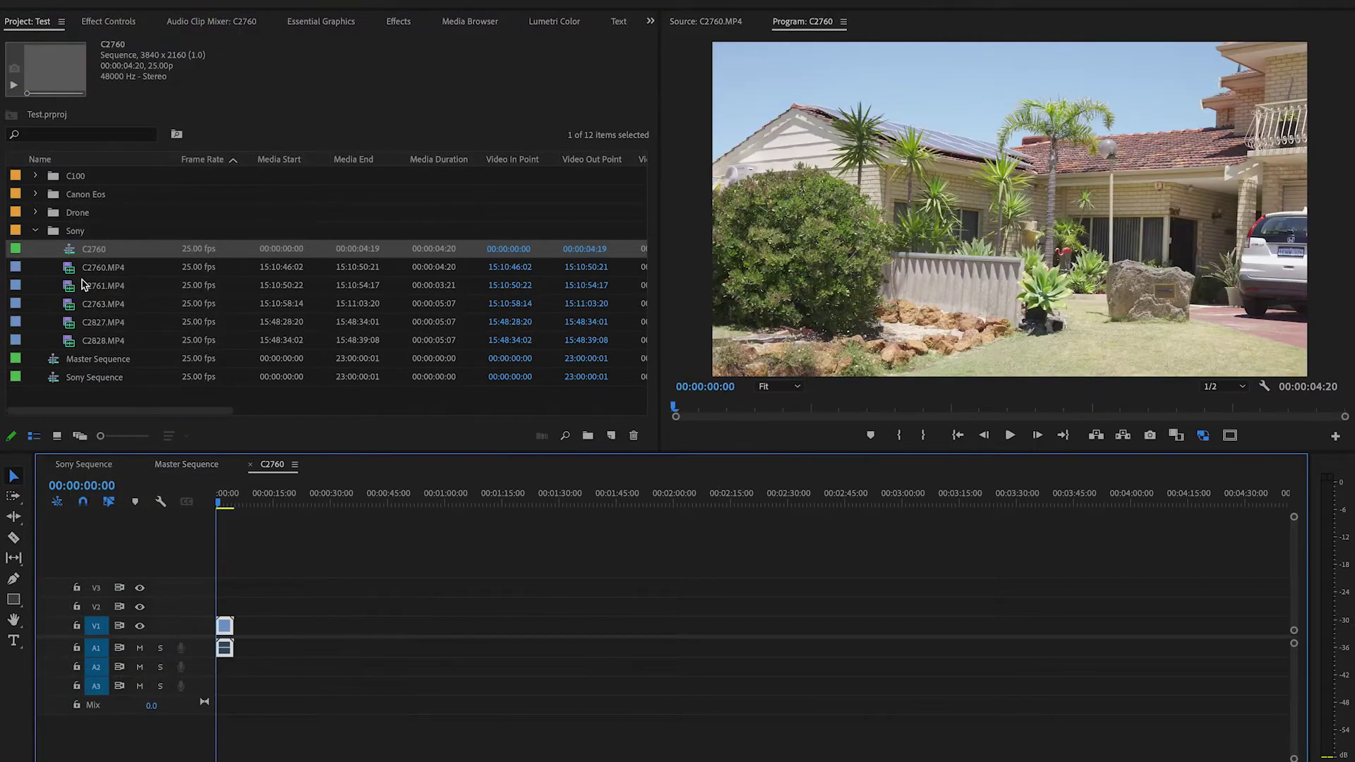
drag(221, 503, 224, 501)
click(71, 267)
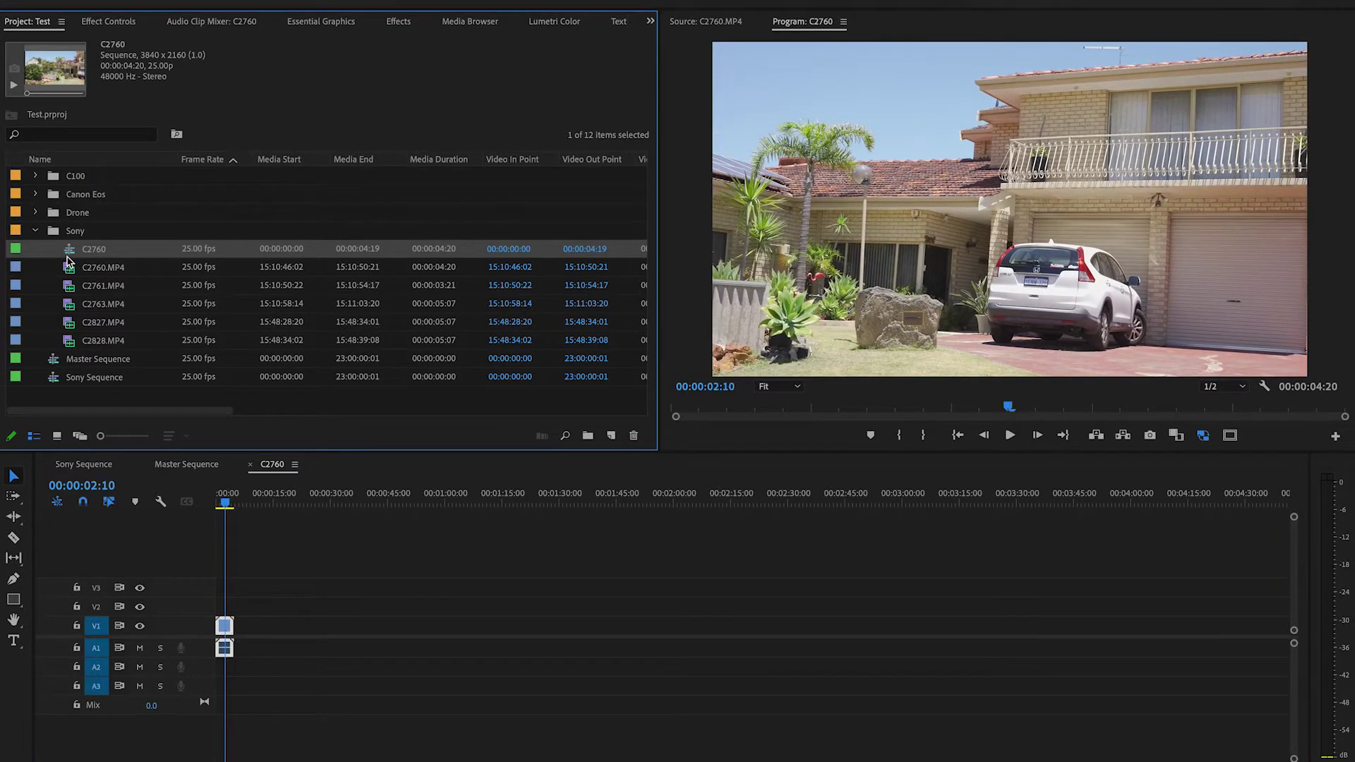
Delete the test C2760 sequence and open Sony Sequence in the timeline.
key(Delete)
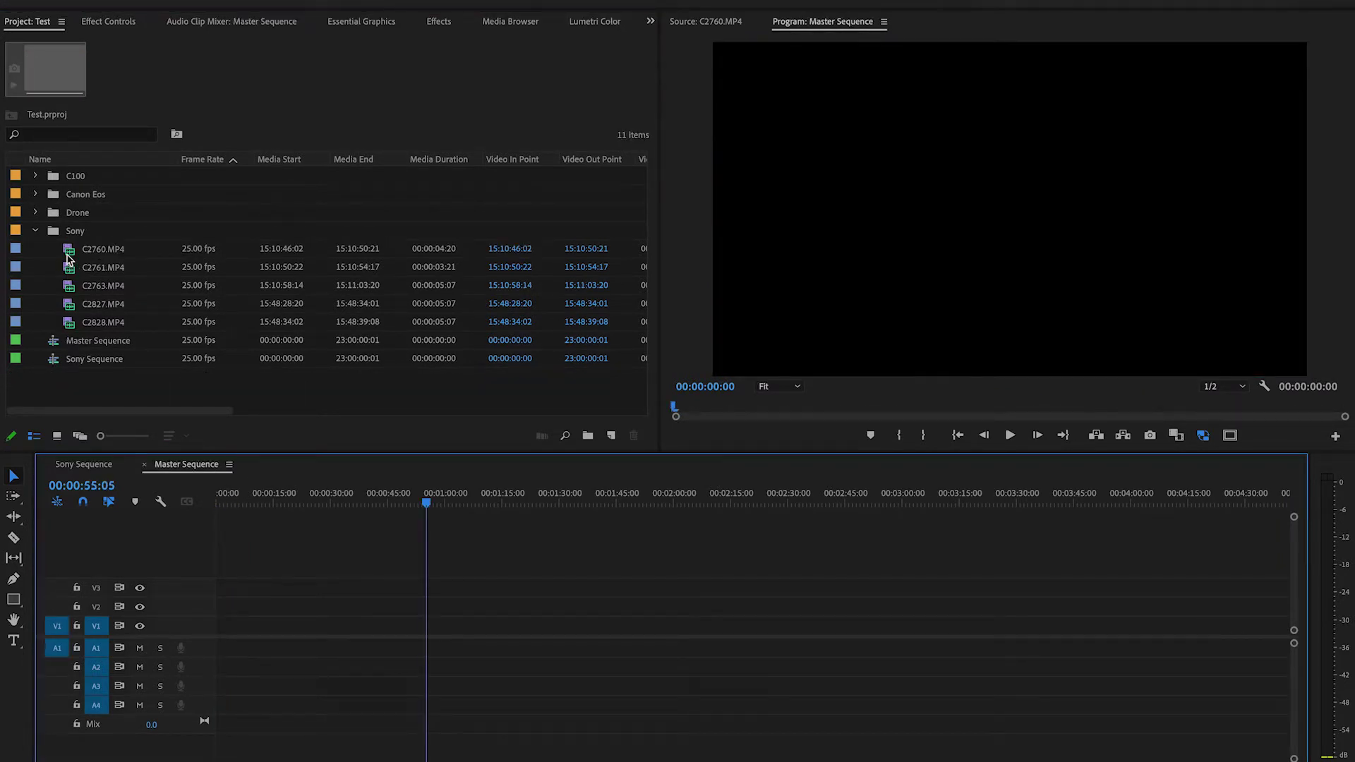
click(58, 368)
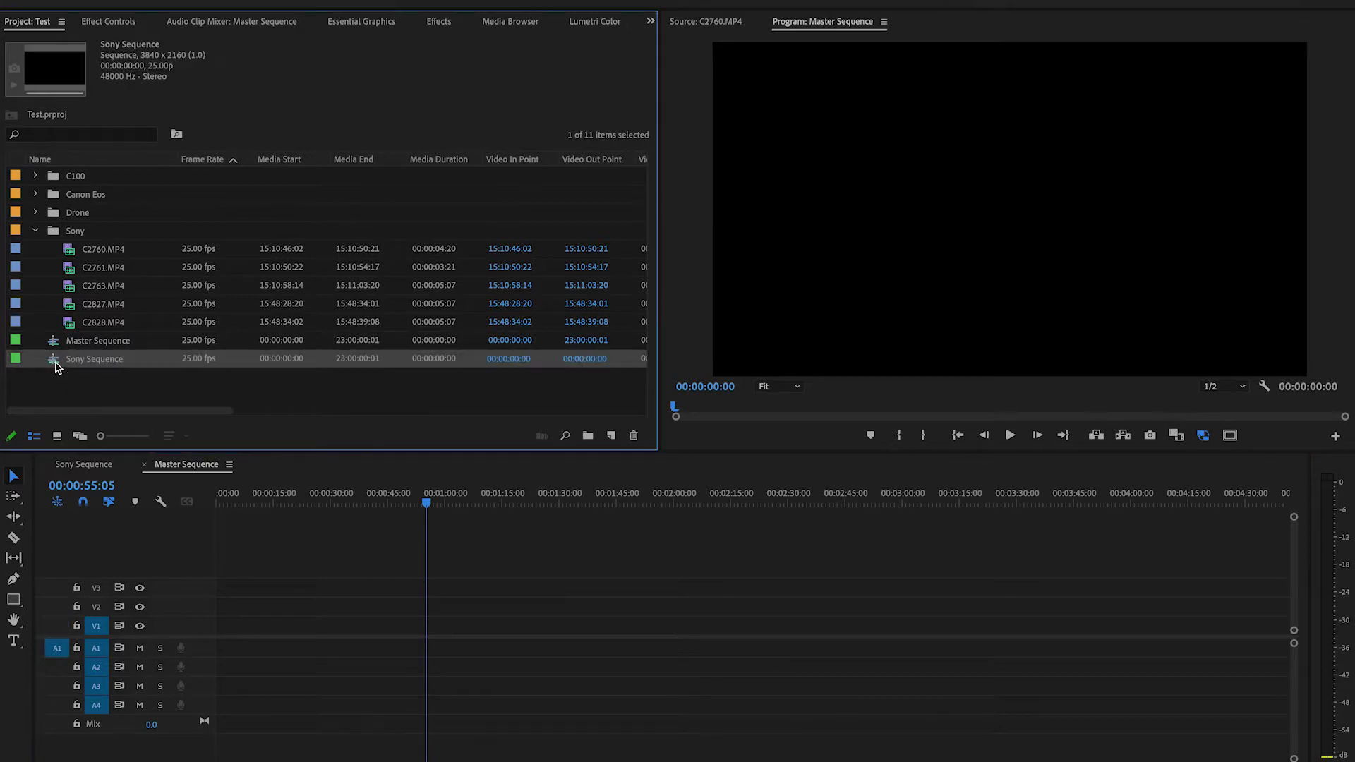
double_click(57, 368)
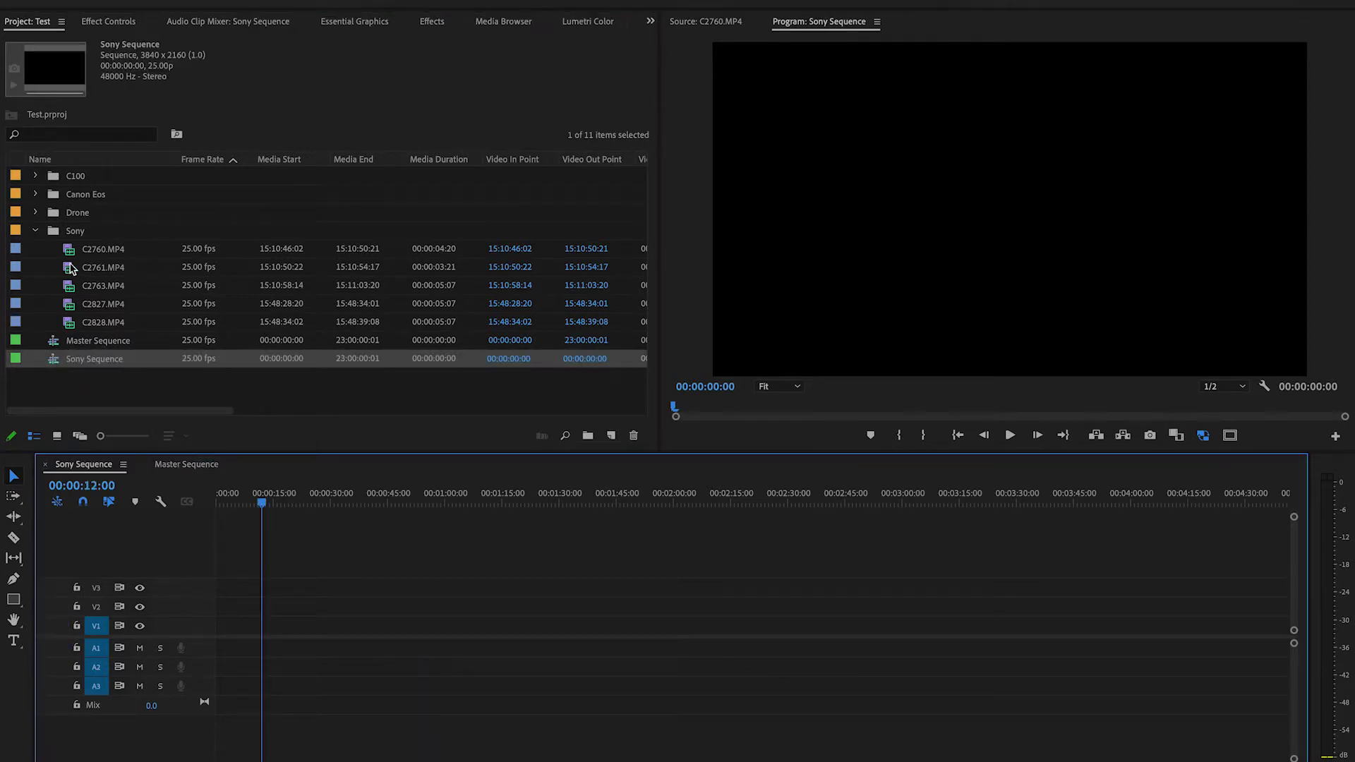
Drop all Sony bin clips at the start of Sony Sequence and preview around 00:00:14:10 and 00:00:10:20.
drag(55, 237, 212, 630)
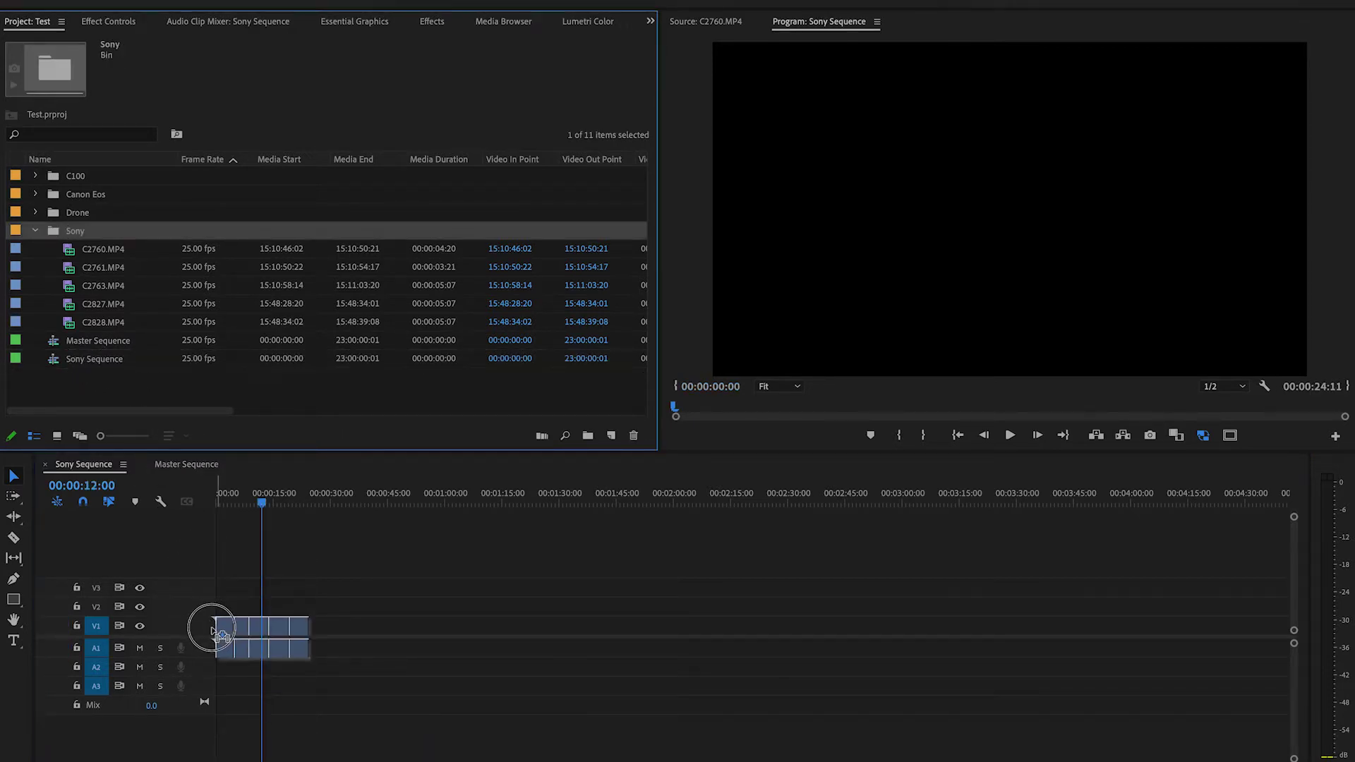
drag(286, 541, 287, 543)
click(271, 505)
click(259, 504)
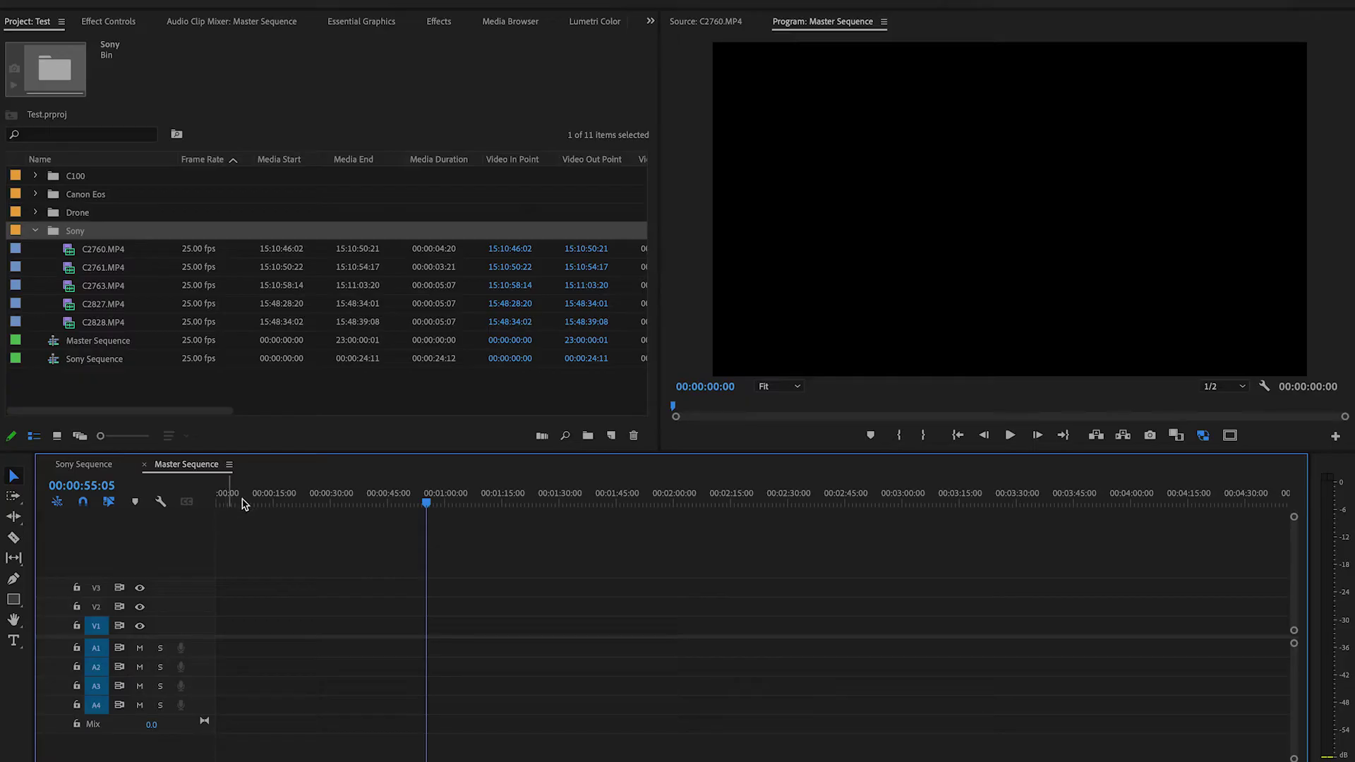
Return the Master Sequence playhead to the start.
click(182, 505)
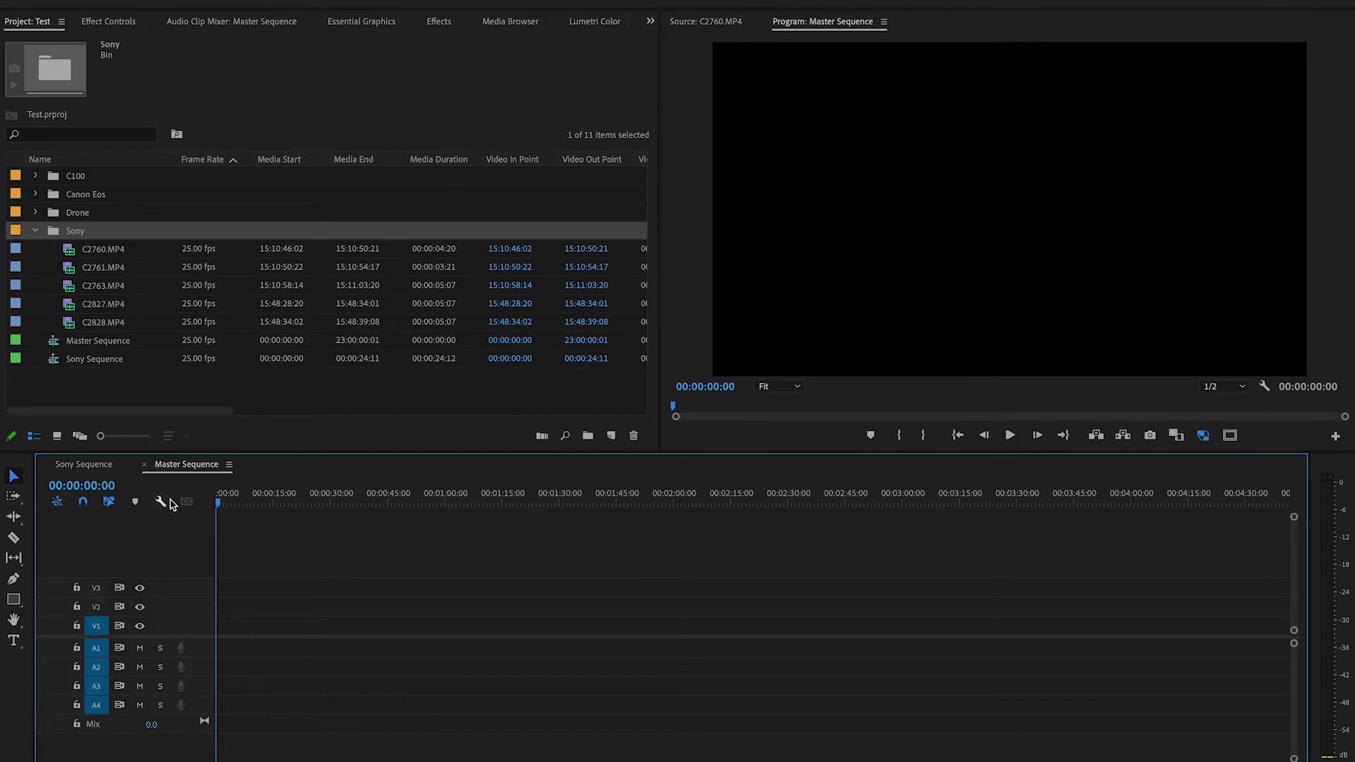
Place the Canon Eos clip at the start of the Master Sequence and preview at 00:00:03:10.
click(51, 196)
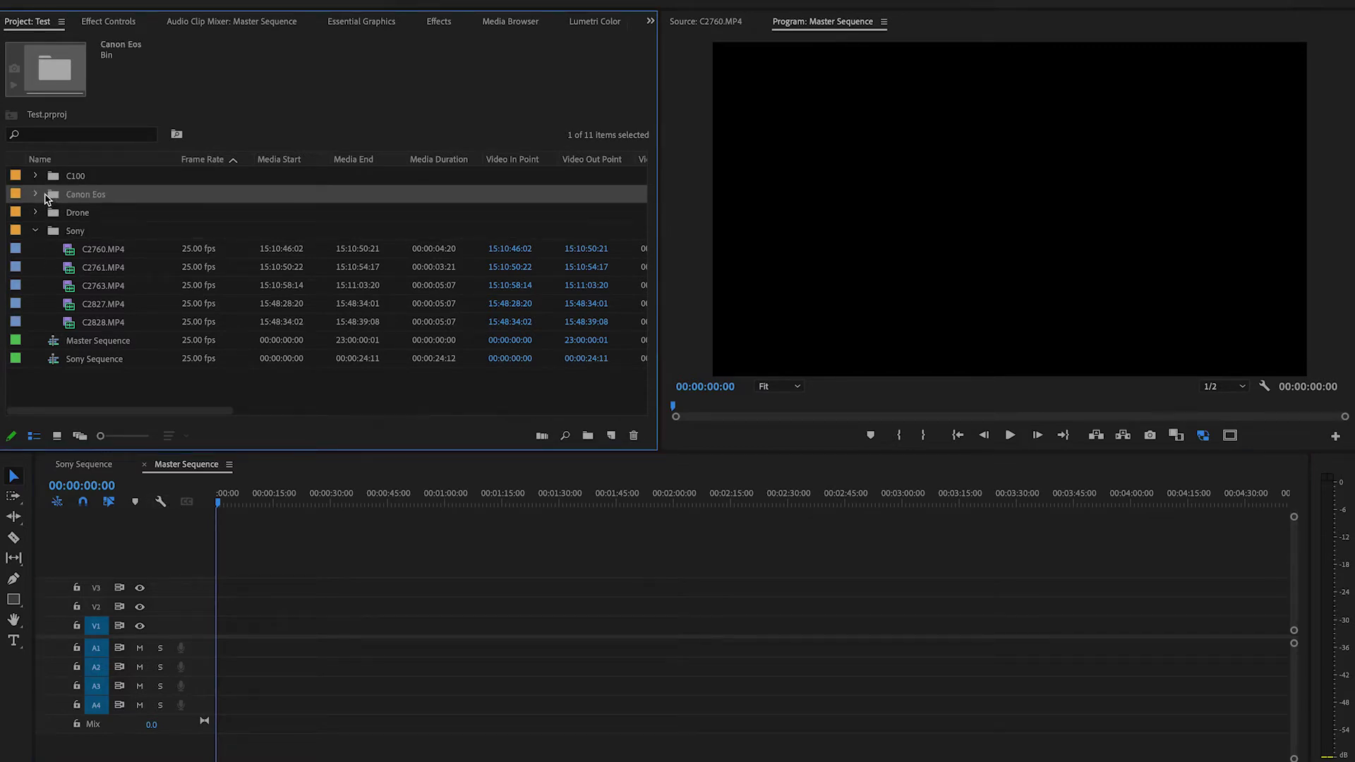
drag(236, 477, 215, 628)
drag(240, 561, 239, 562)
click(229, 502)
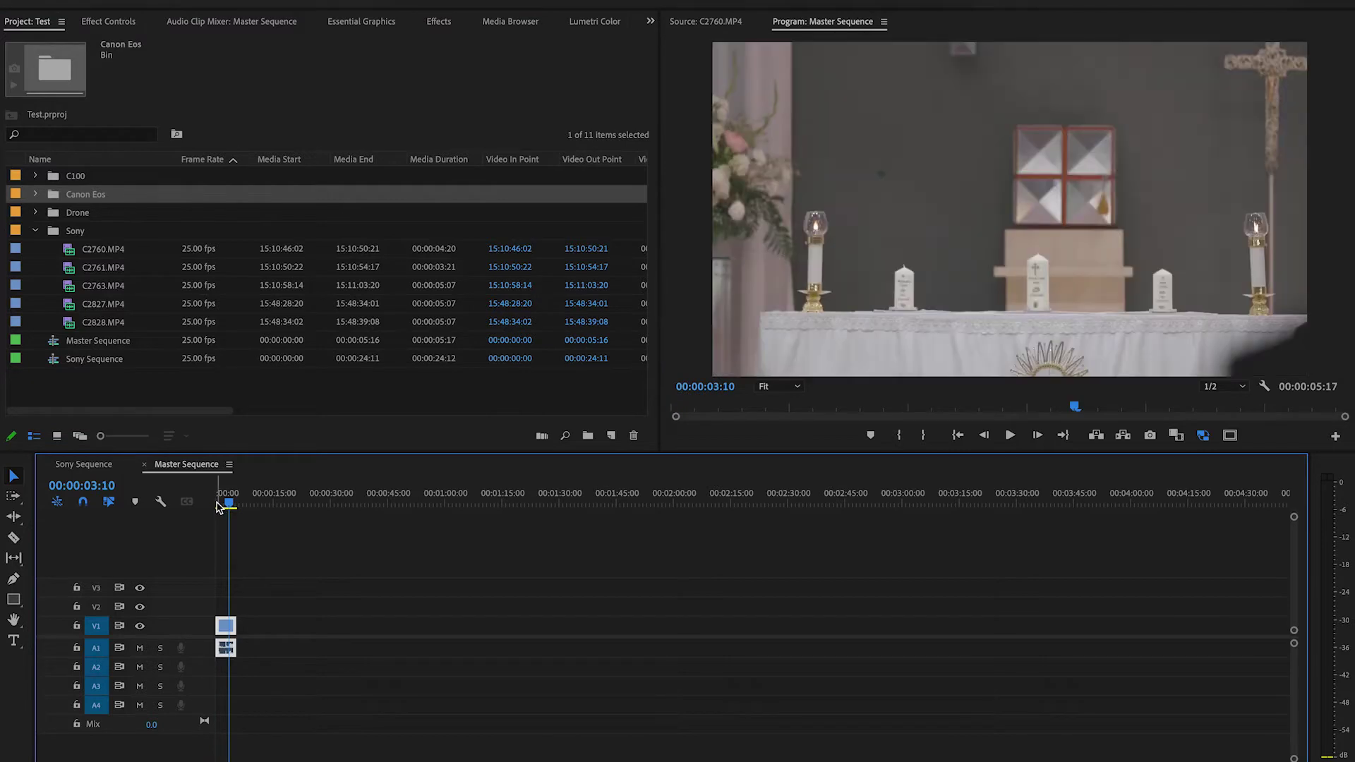
Add the Drone bin clips to the Master Sequence and preview them at 01:57, 02:28 and 02:55.
drag(51, 216, 706, 593)
click(545, 497)
click(686, 498)
click(782, 501)
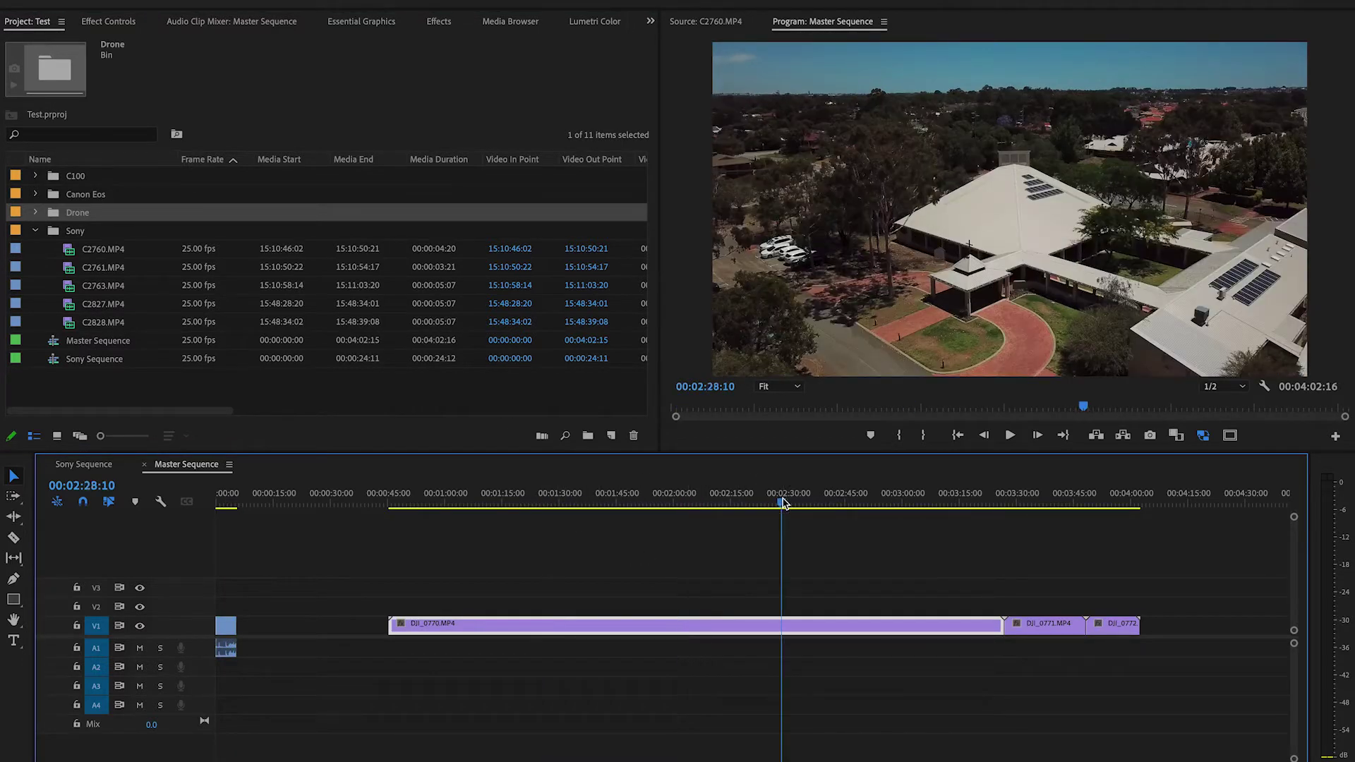
click(883, 503)
Insert the five Sony clips near 00:00:12 and preview the church shot around 00:00:20:05.
click(56, 238)
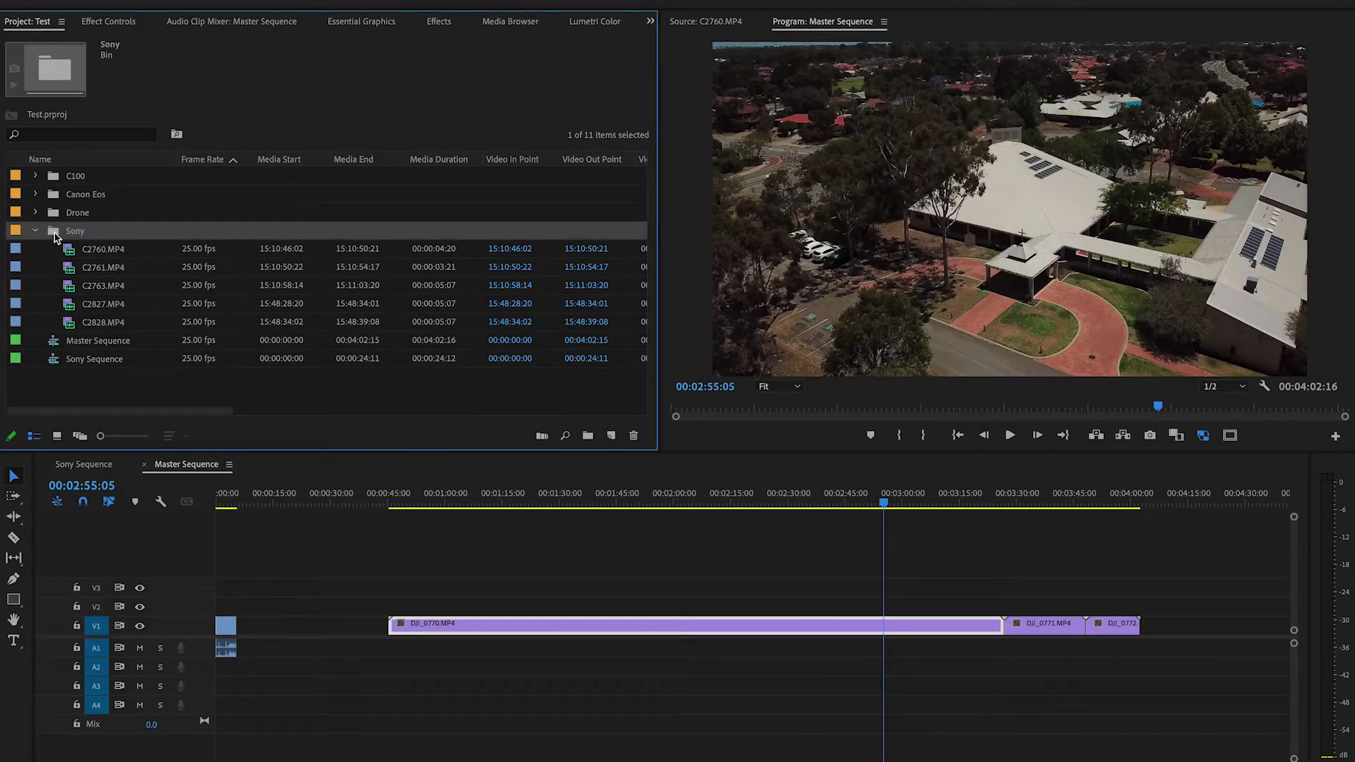
drag(57, 236, 287, 629)
click(297, 503)
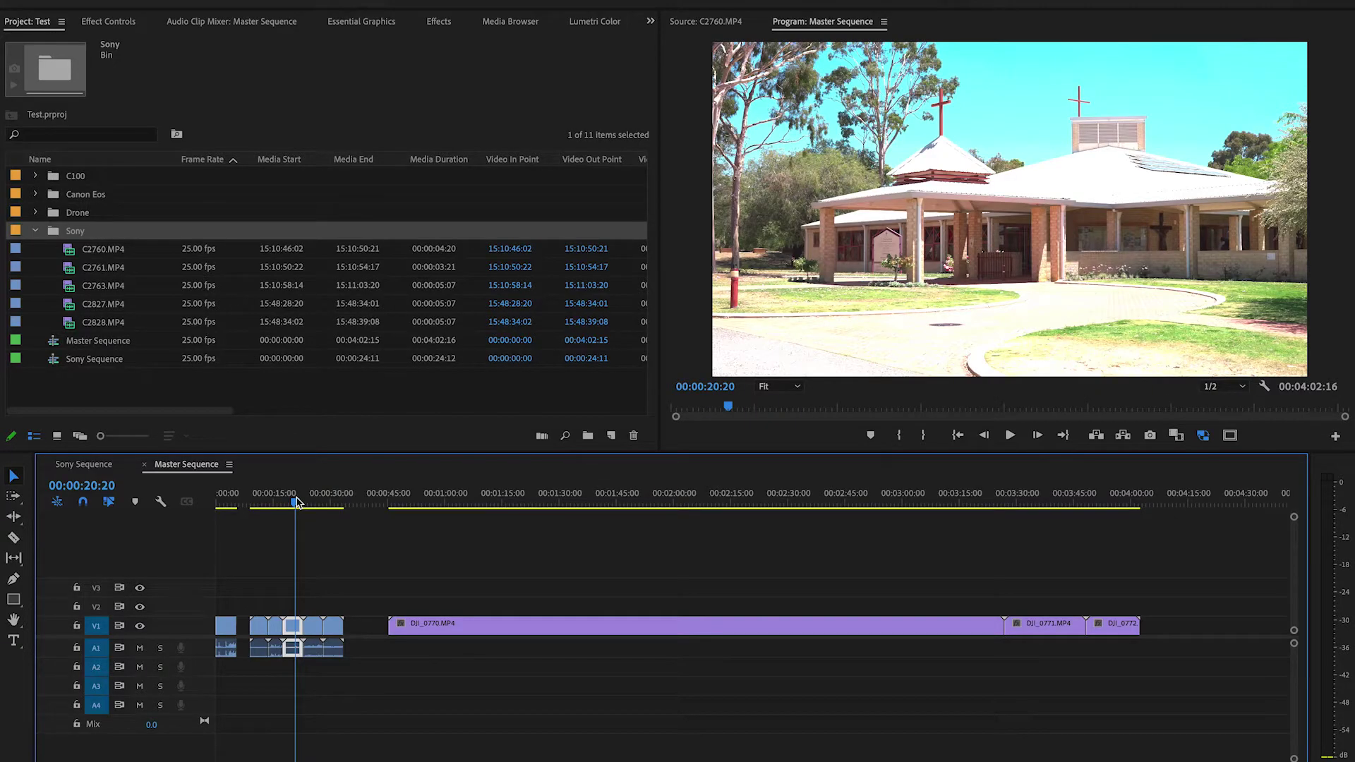
drag(302, 504, 295, 504)
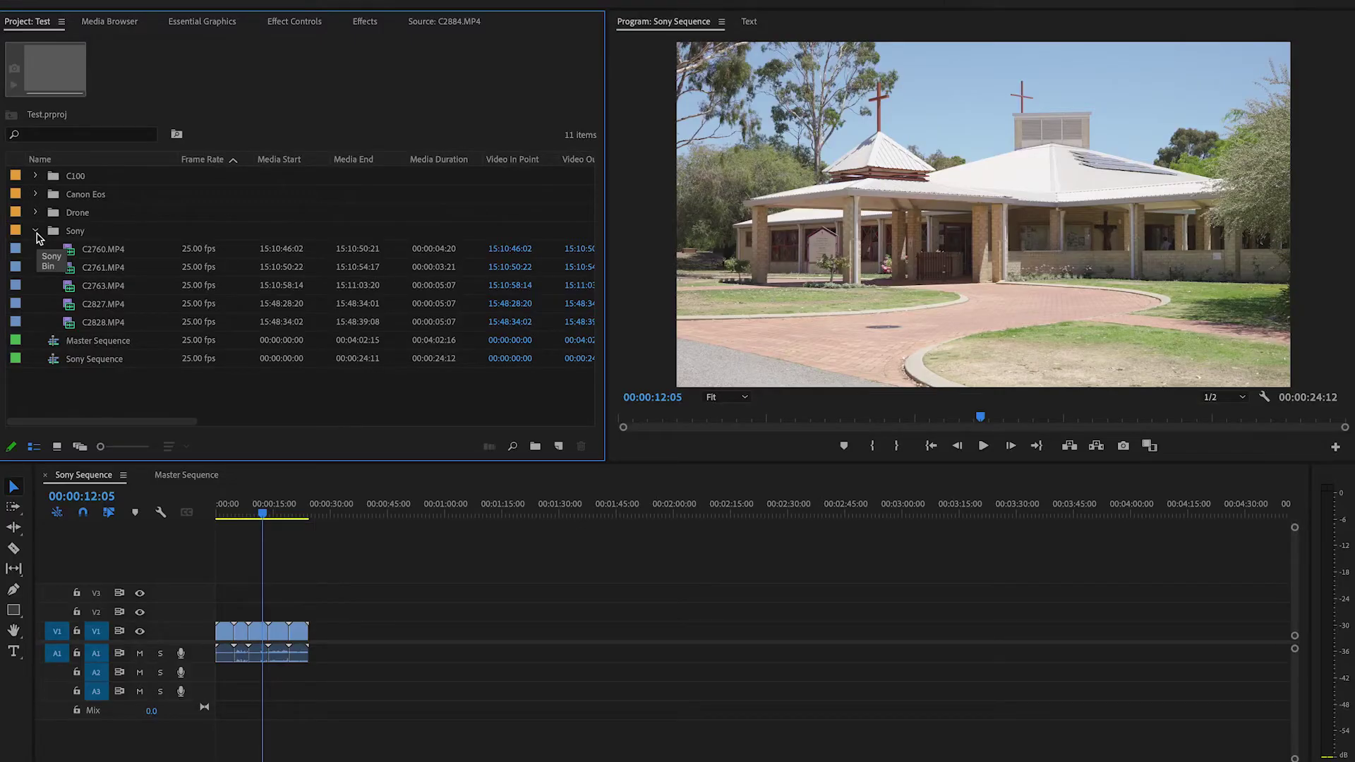
Add the Drone bin clips to the Sony Sequence and preview the aerial footage up to 00:03:11:15.
drag(62, 213, 734, 653)
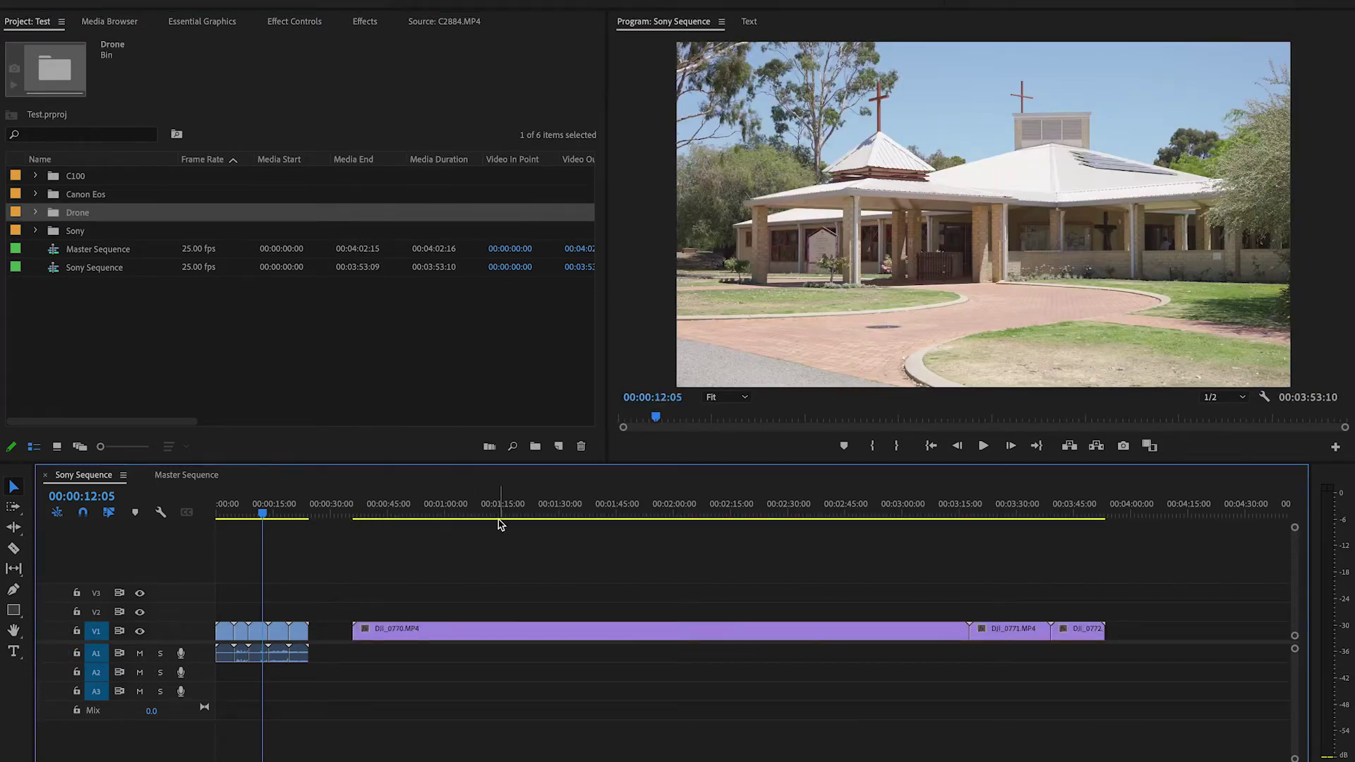
click(649, 514)
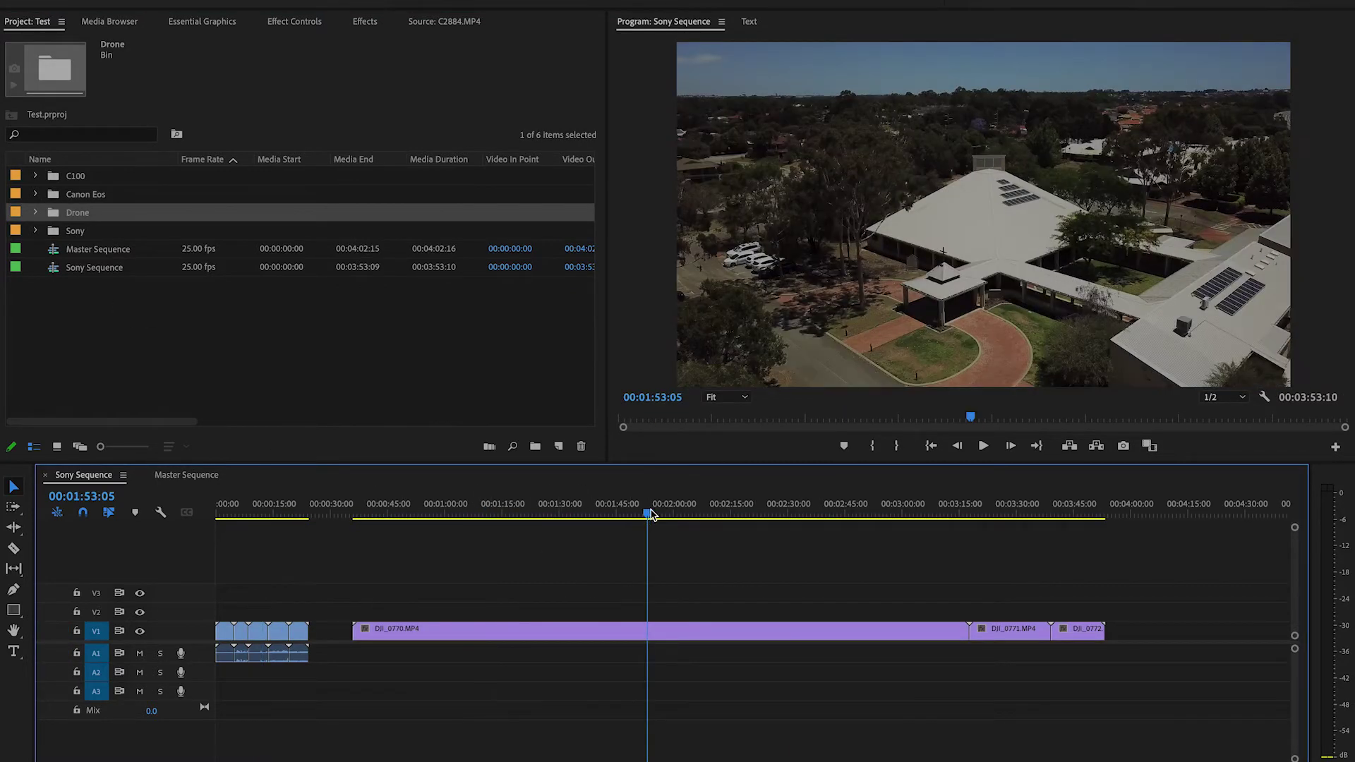
click(853, 516)
click(945, 513)
Append the Canon Eos clip at the sequence end and check the altar shot near 00:04:12:15.
drag(53, 200, 1169, 635)
drag(1175, 506, 1185, 512)
click(1171, 511)
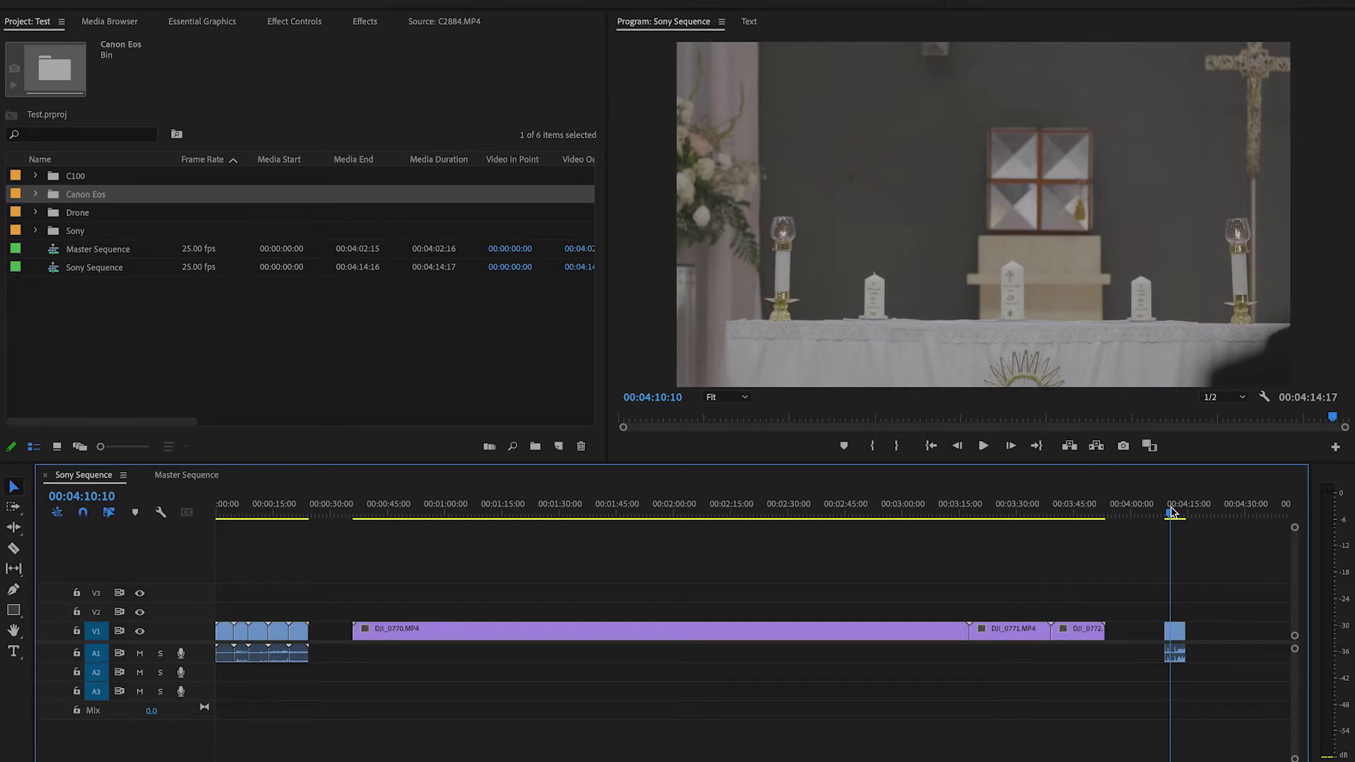
click(1179, 512)
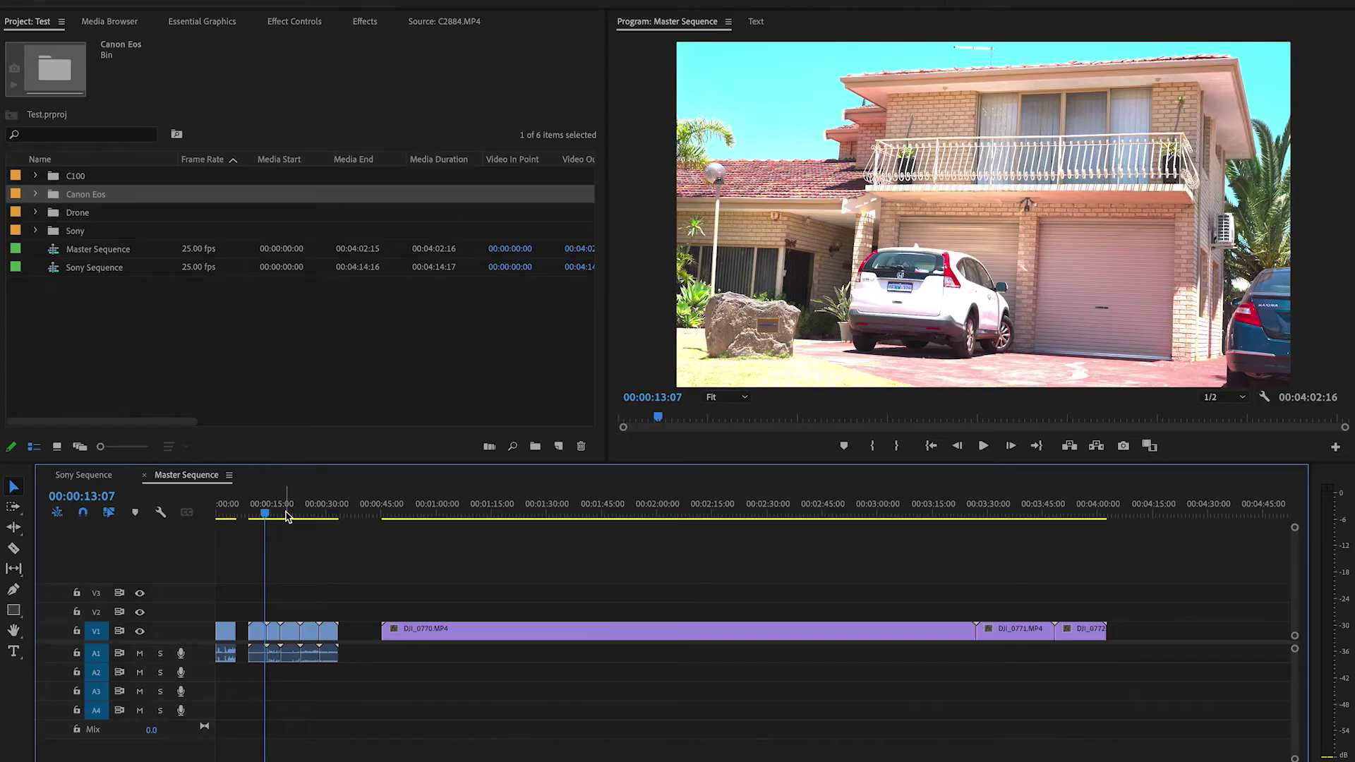
Inspect the oversaturated church shot, then select all five Sony clips from C2760.MP4 to C2828.MP4.
click(291, 517)
drag(293, 517, 294, 519)
click(35, 232)
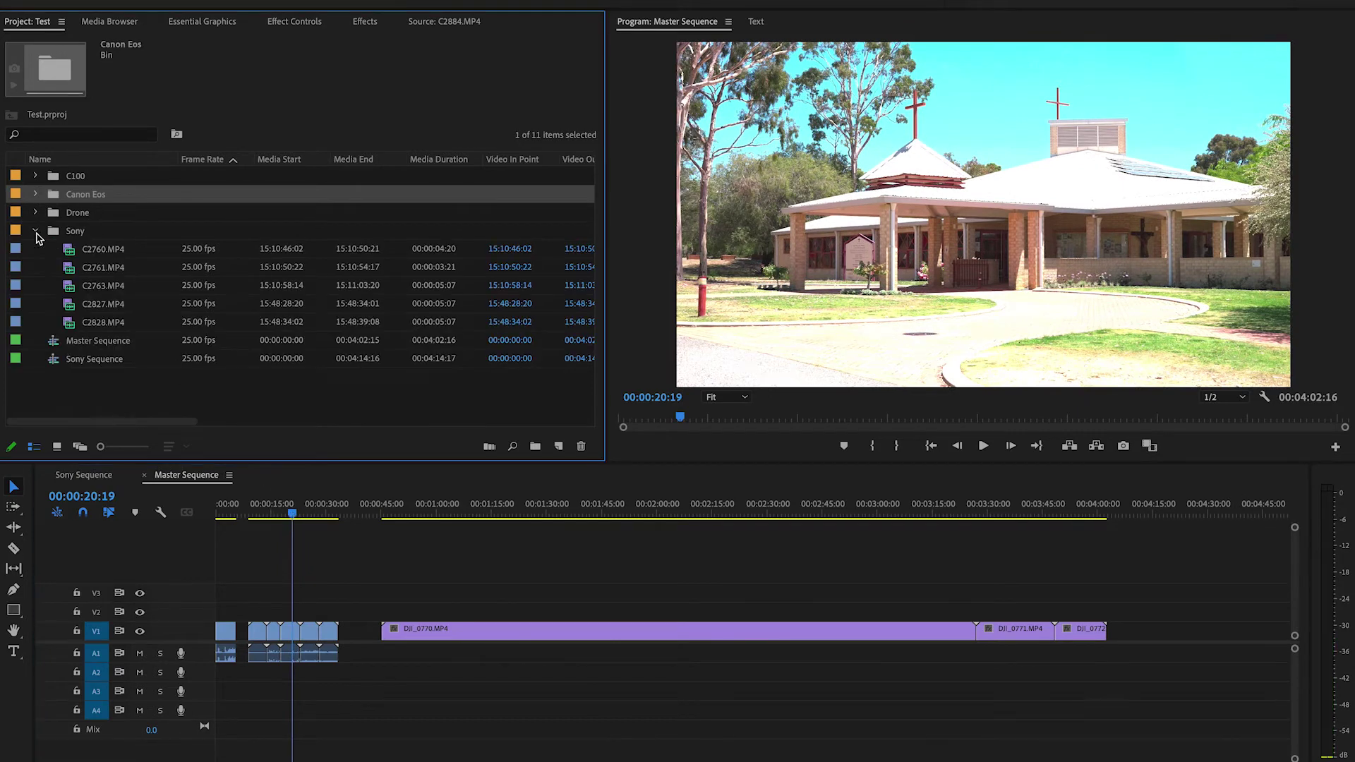
click(72, 250)
shift+click(72, 324)
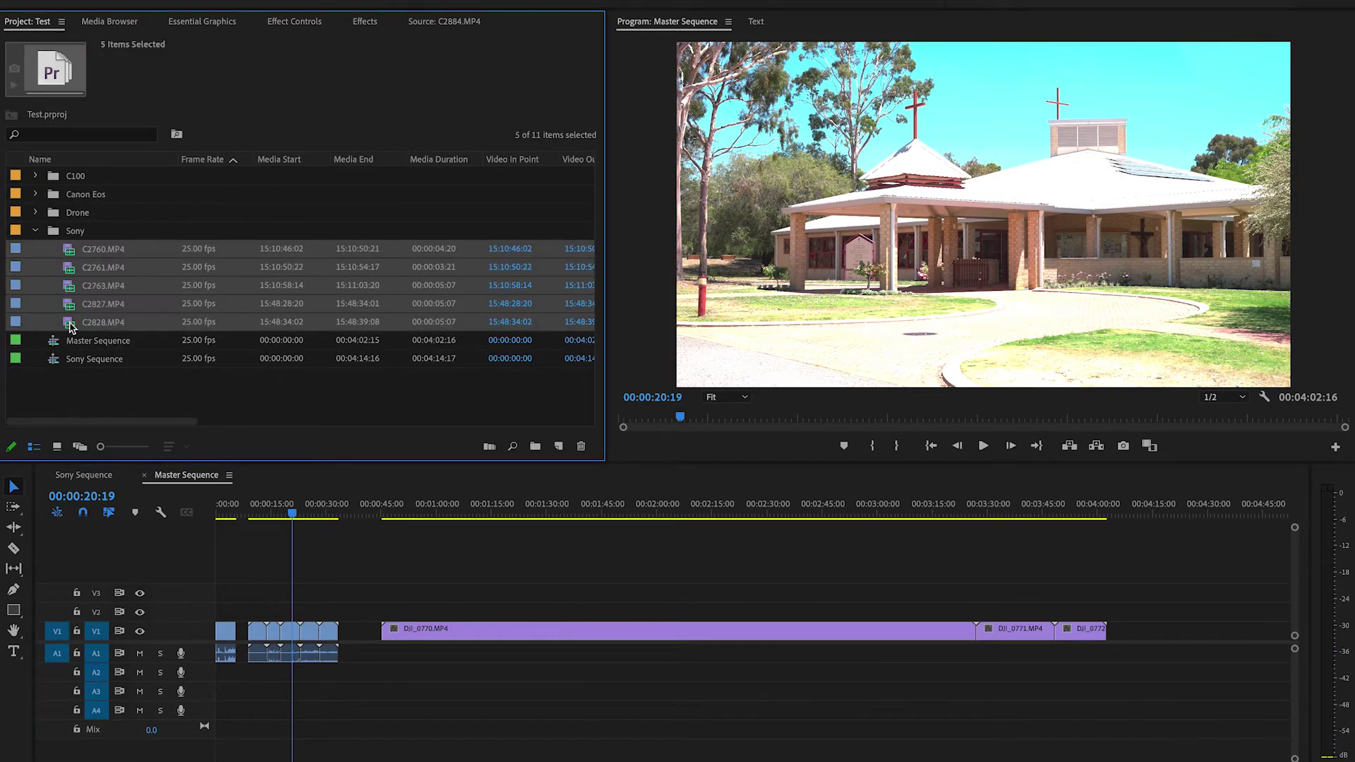
Give the selected Sony clips a Rec. 709 colour space override in Interpret Footage.
right_click(70, 290)
mouse_move(120, 415)
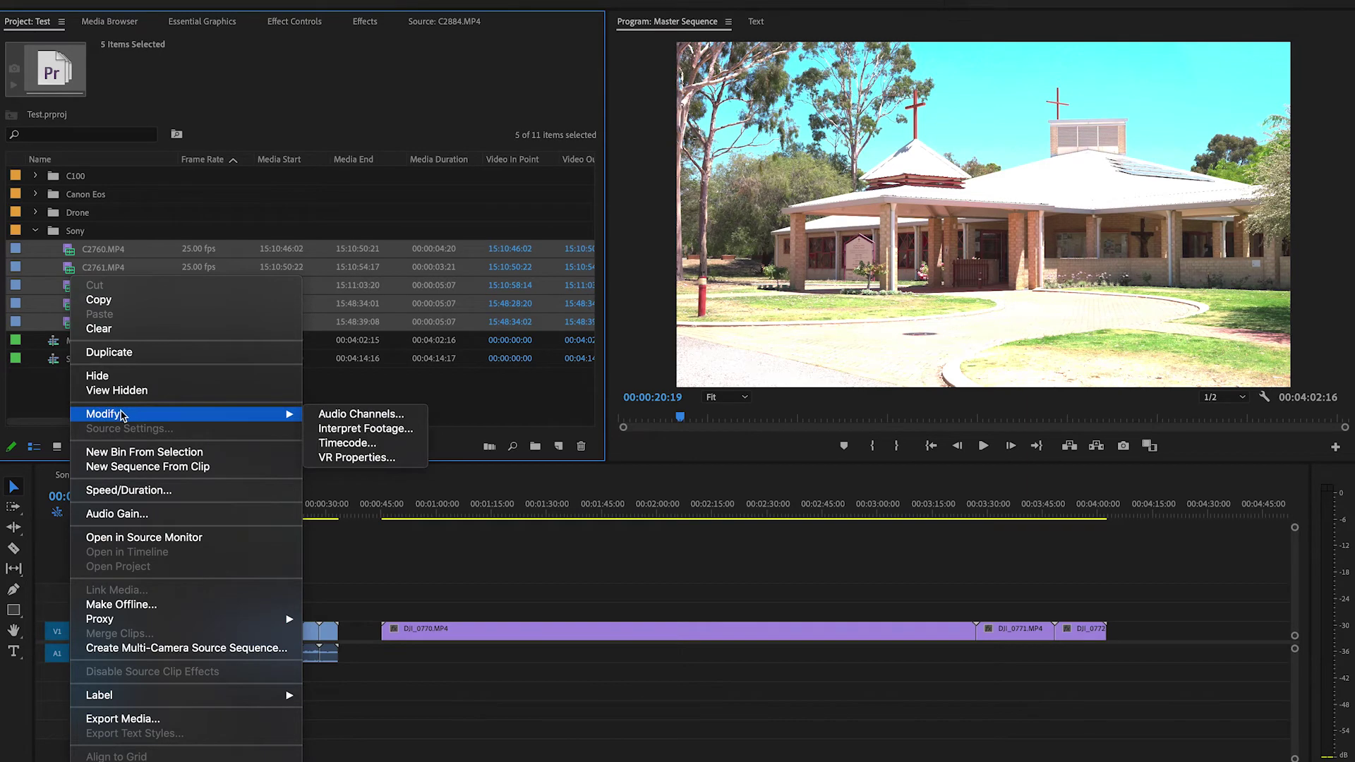
click(358, 430)
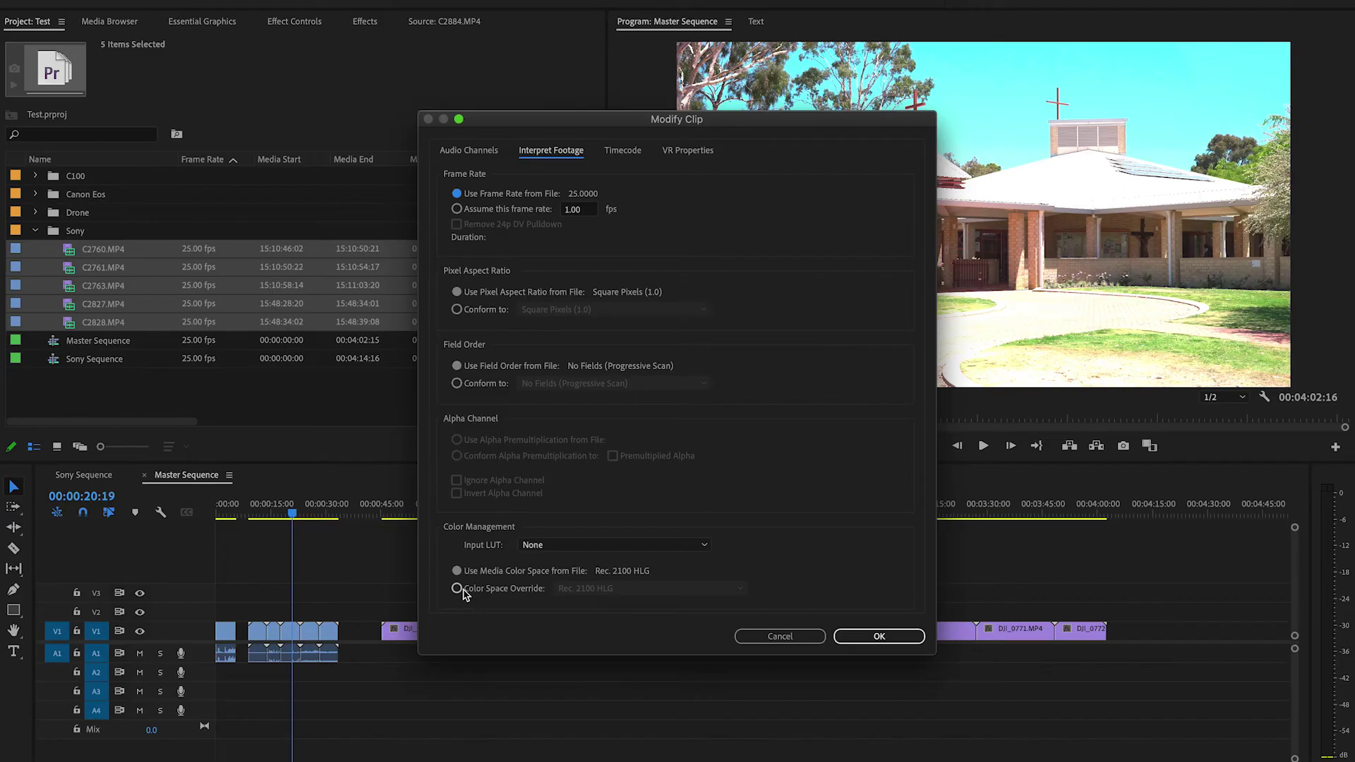
click(458, 590)
click(614, 588)
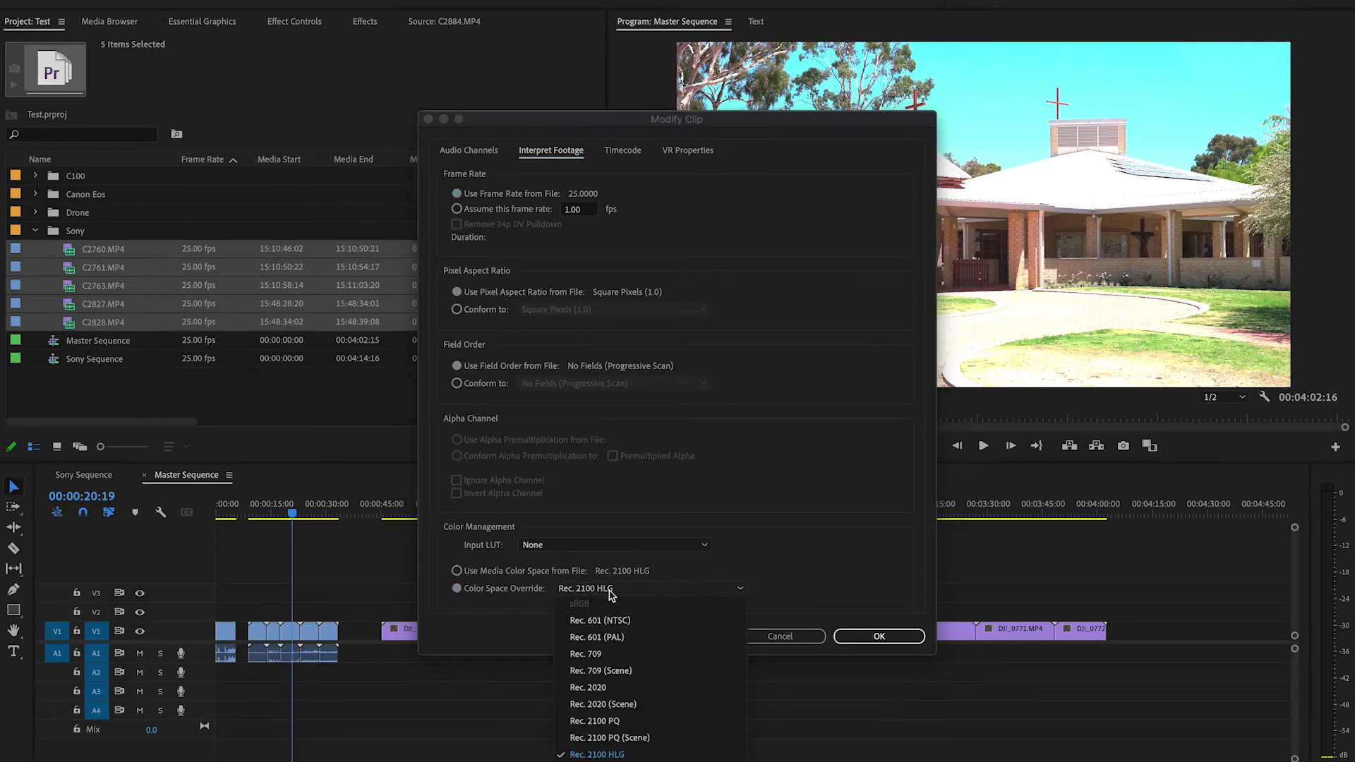
click(605, 655)
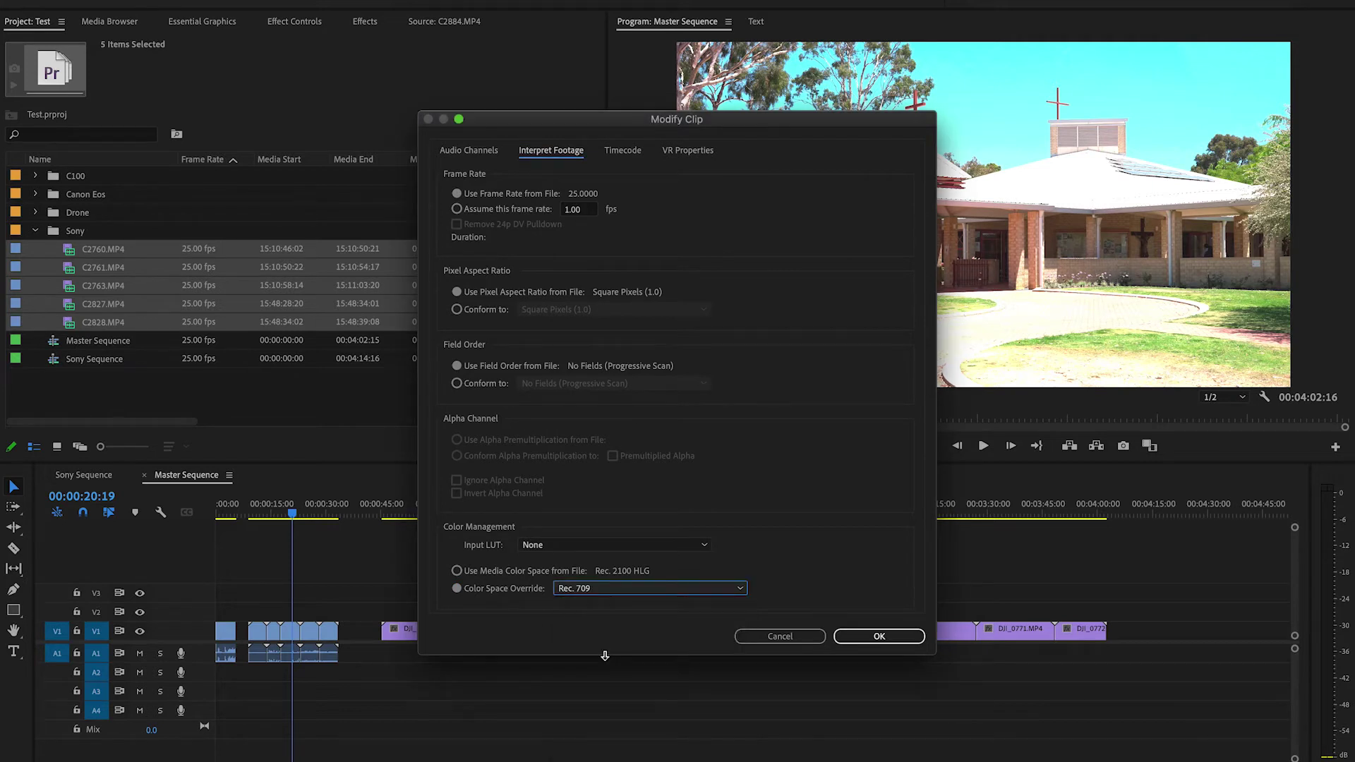
click(861, 639)
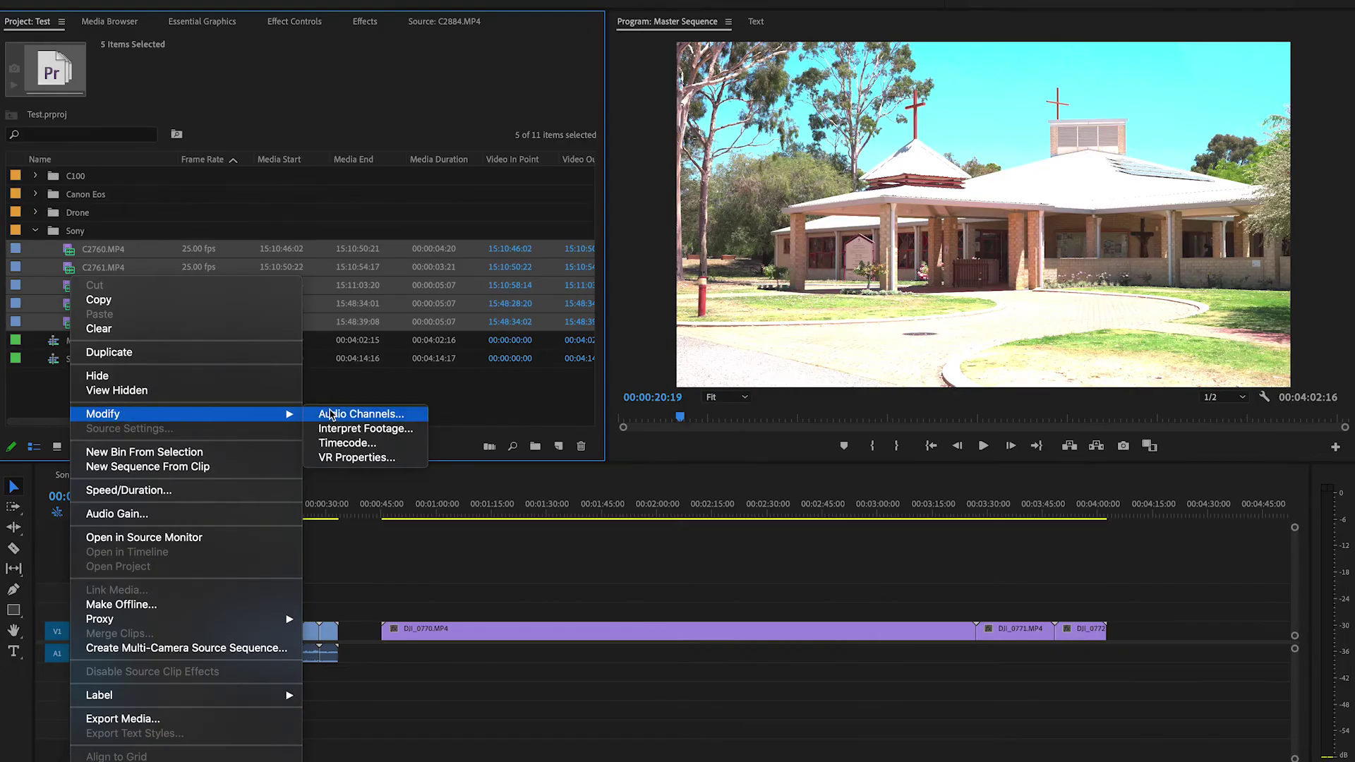
Reapply the Rec. 709 Color Space Override to the Sony clips and confirm with OK.
click(357, 435)
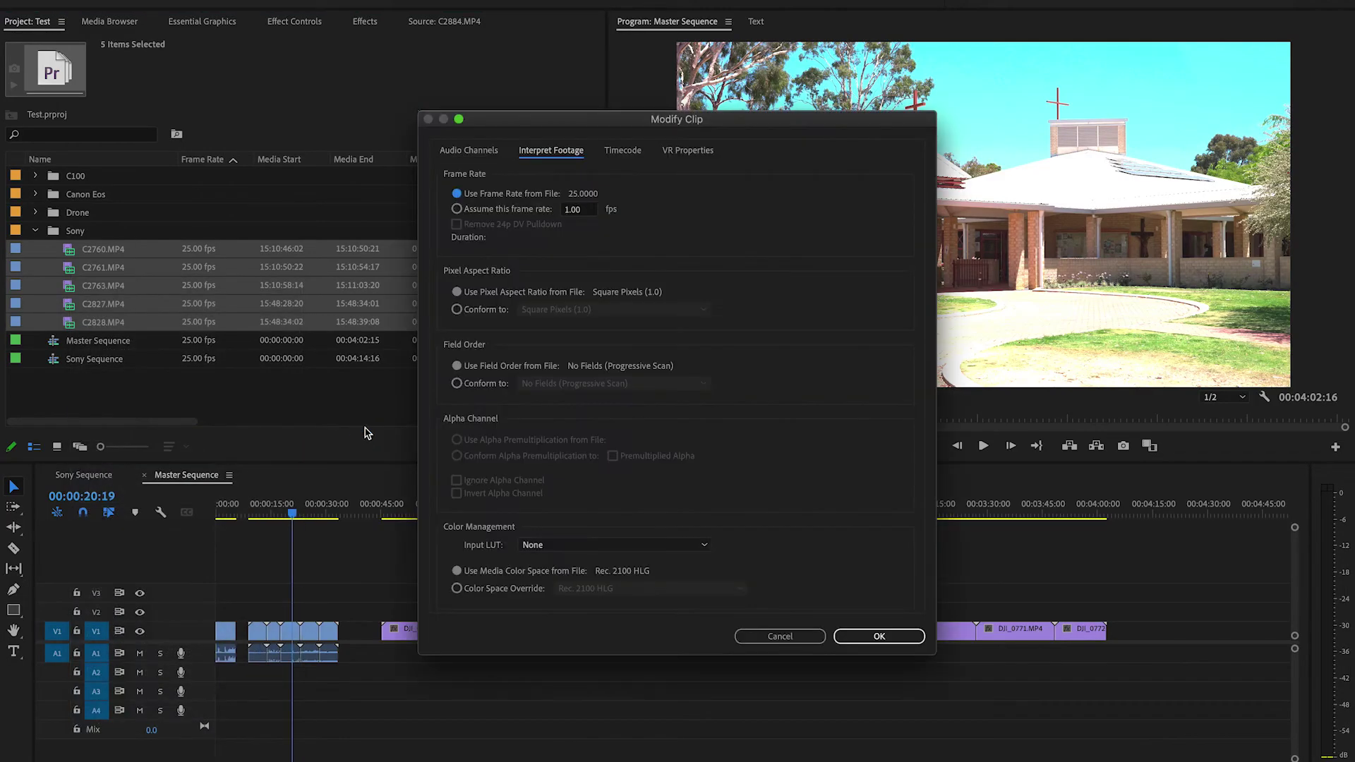
click(458, 589)
click(613, 592)
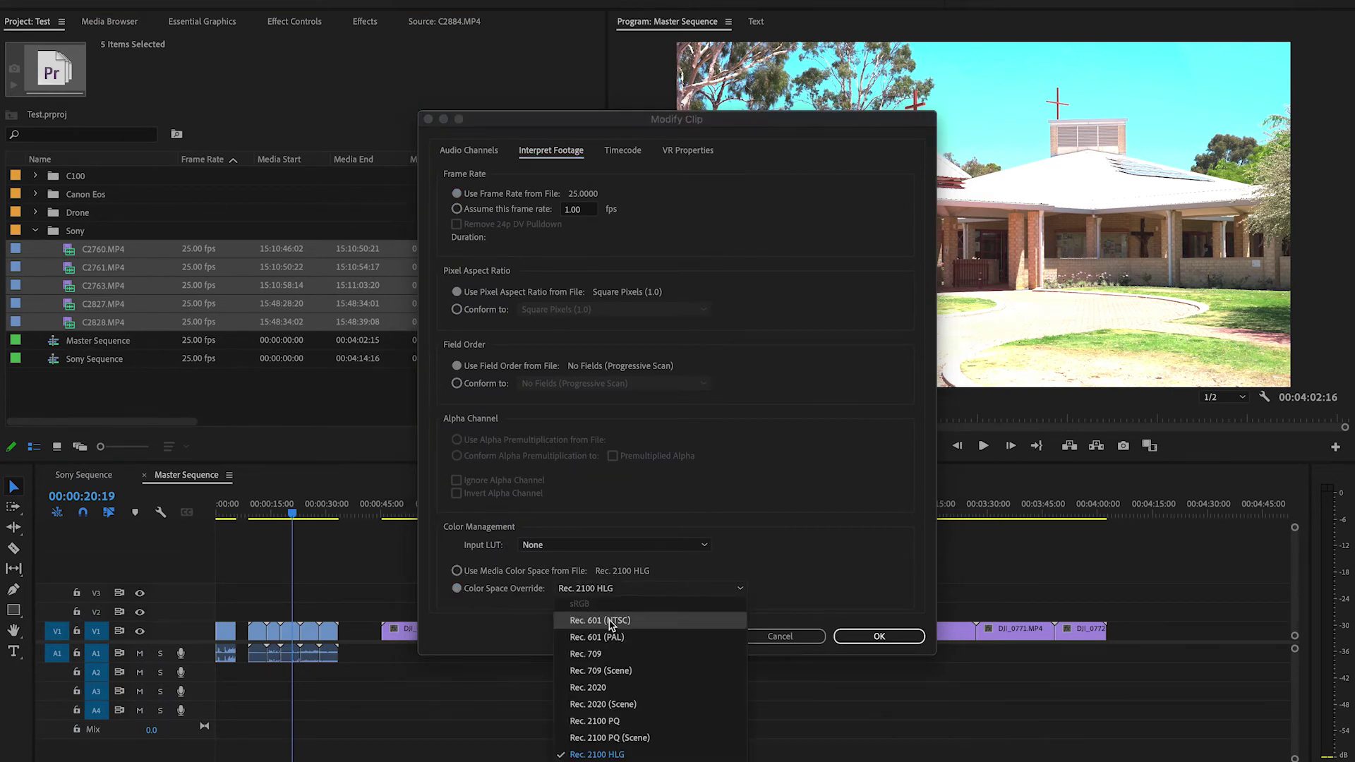
click(605, 655)
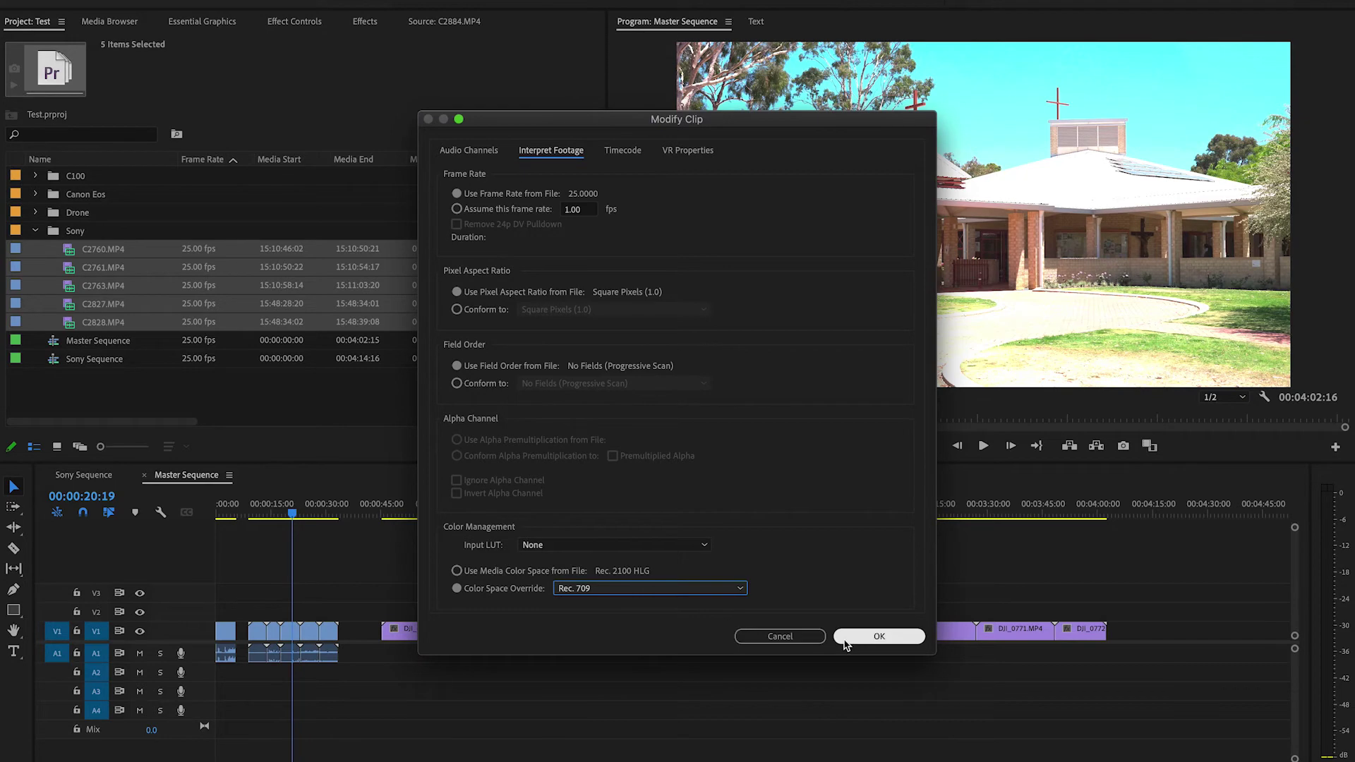
click(865, 638)
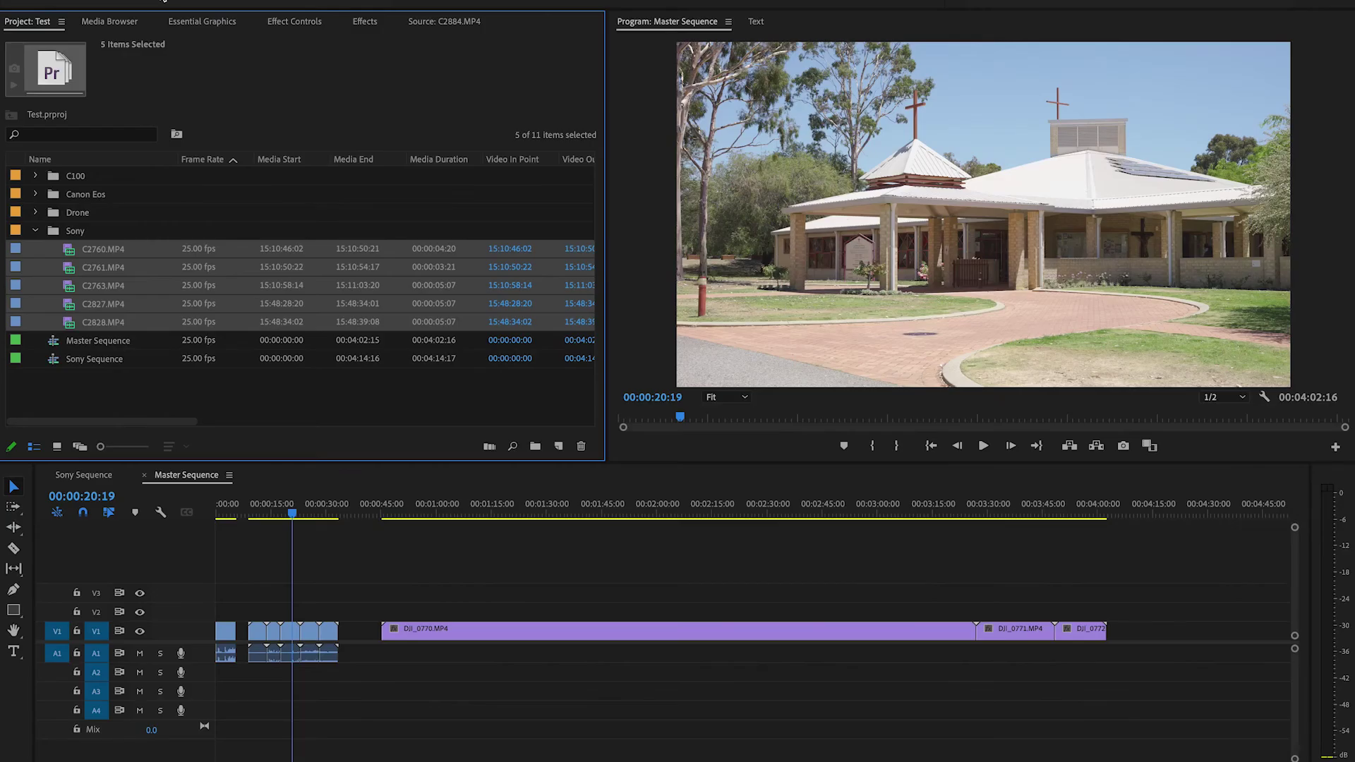
right_click(86, 310)
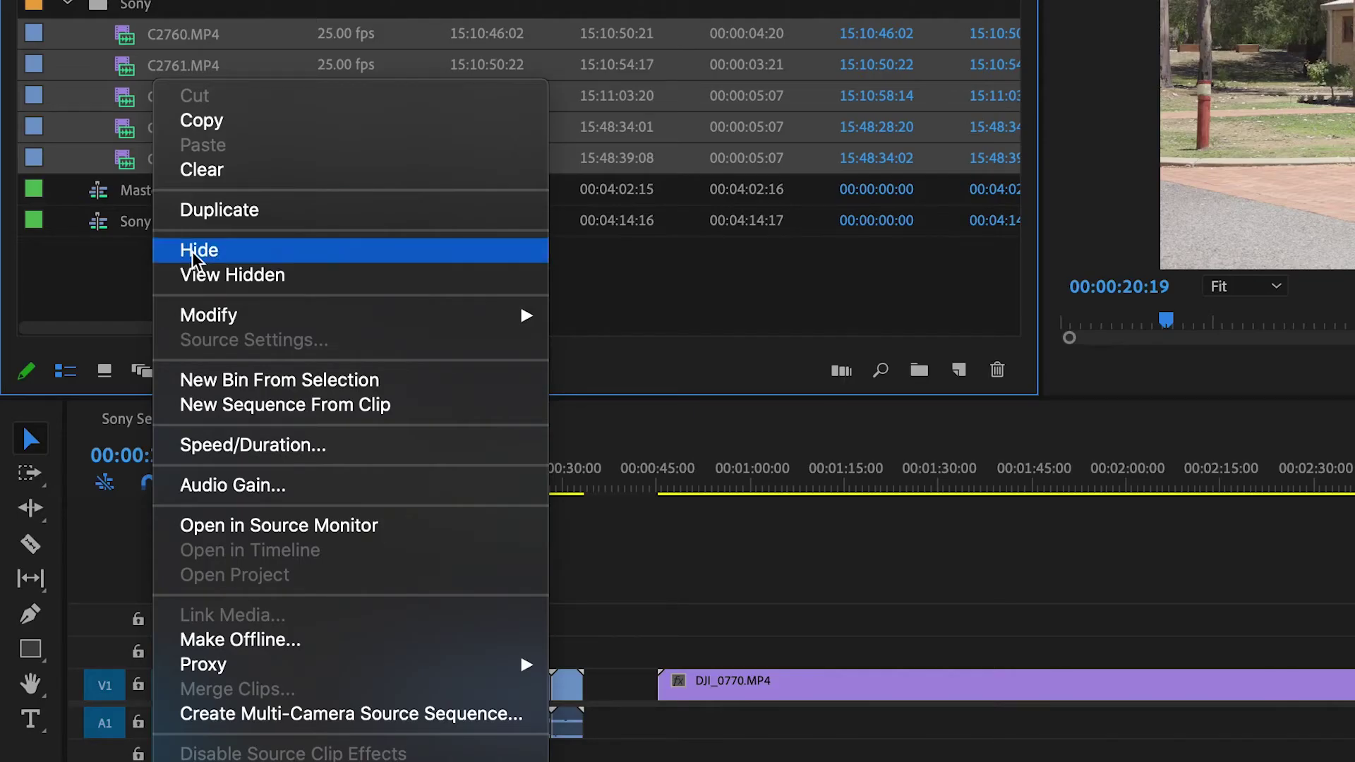
mouse_move(123, 415)
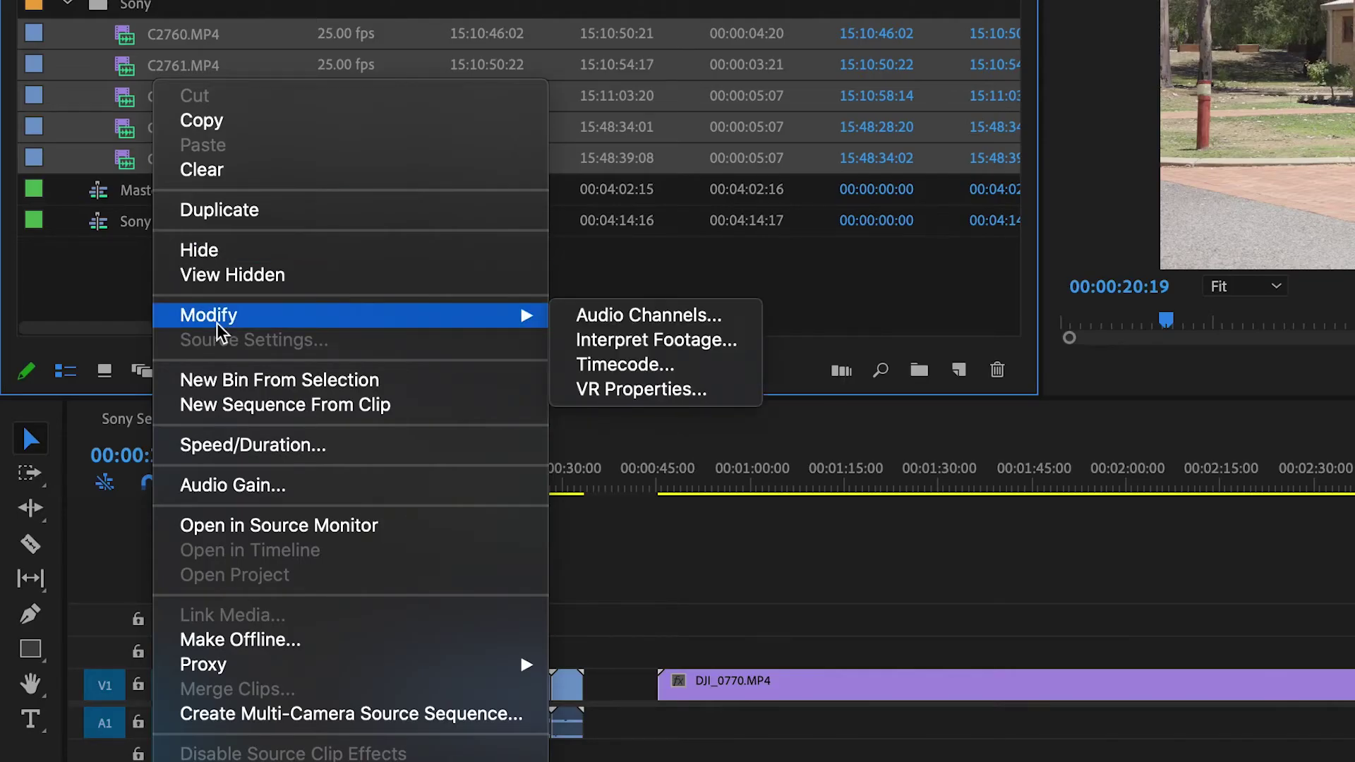
click(657, 340)
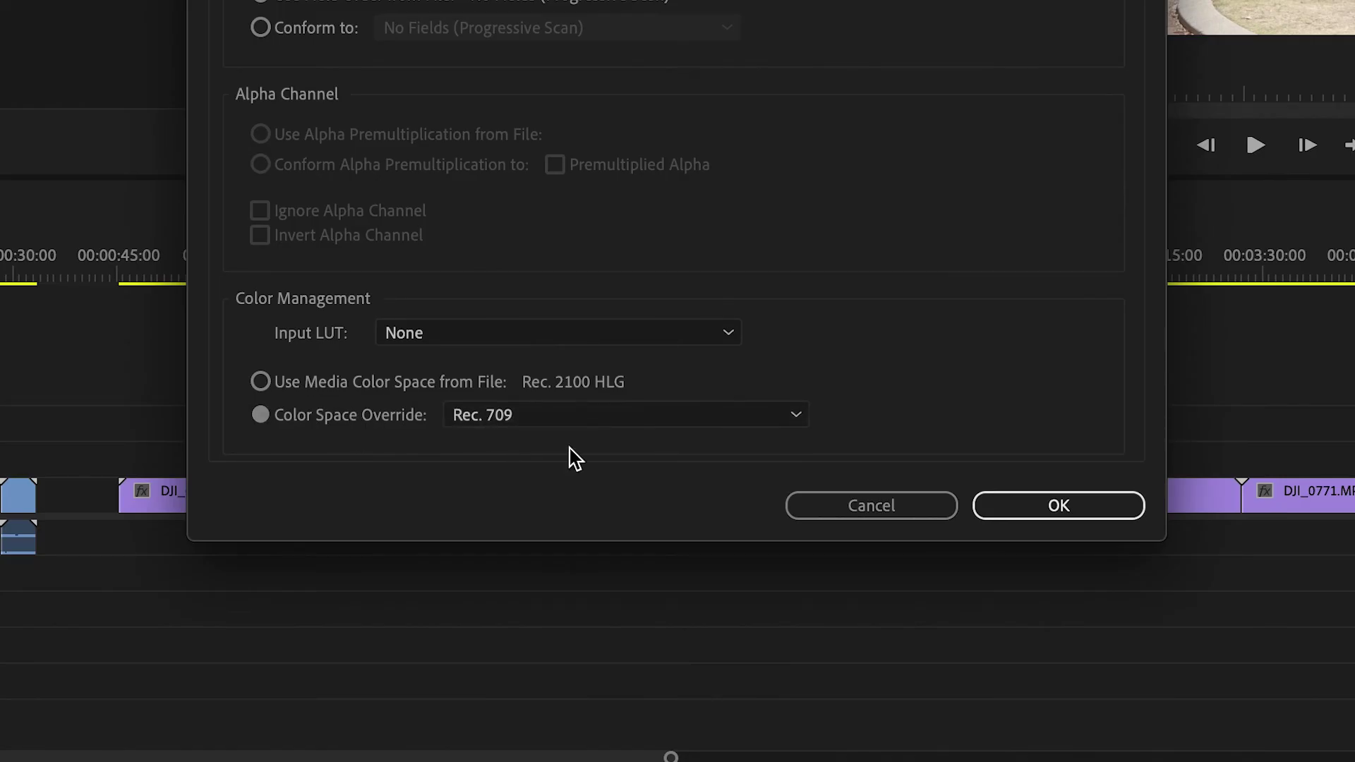
click(1016, 511)
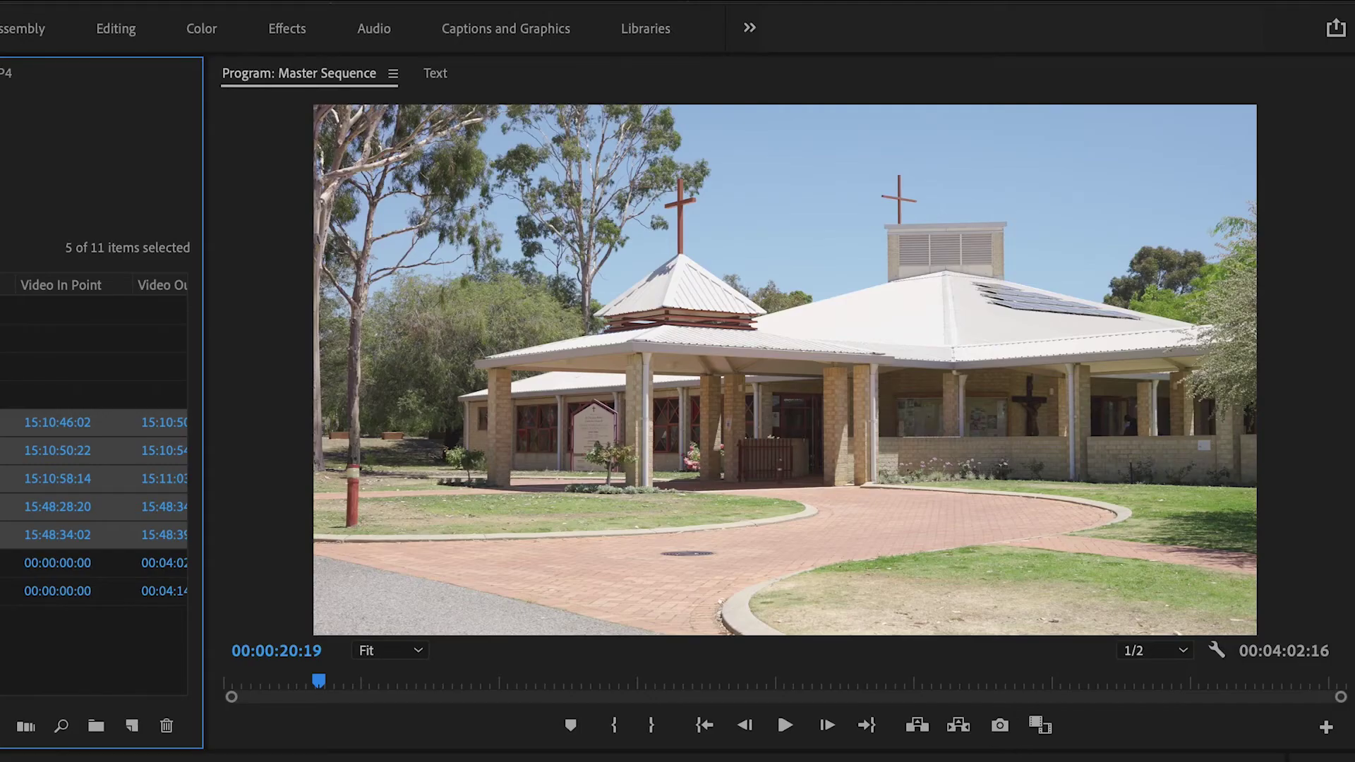